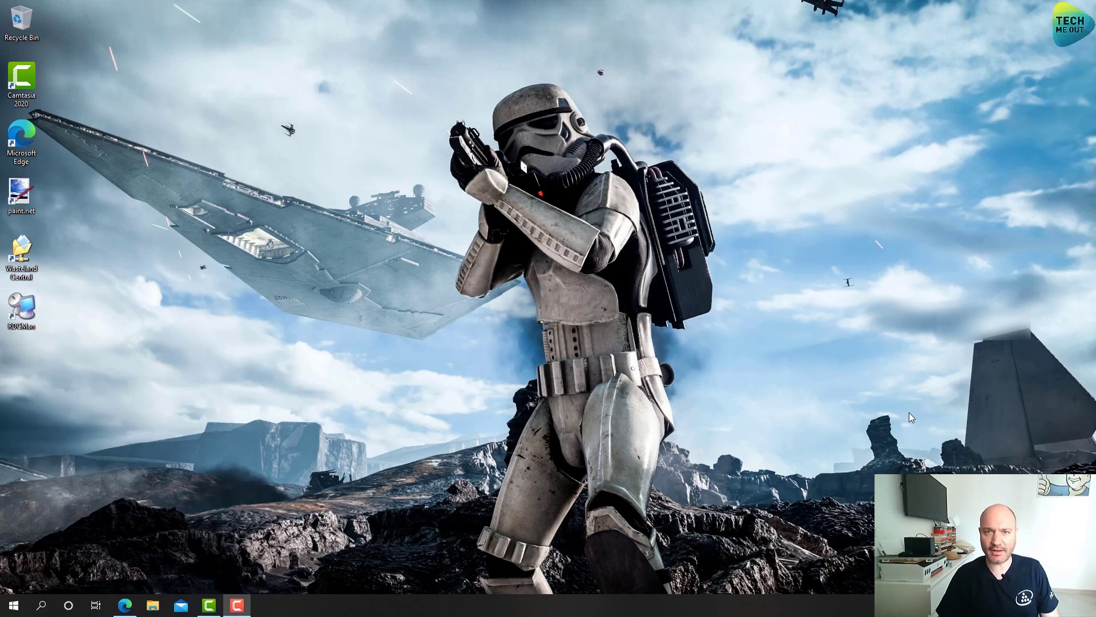
Switch to Microsoft Edge and view the Critical Data shared folder in File Station on TLV-DS918-NAS
left_click(129, 604)
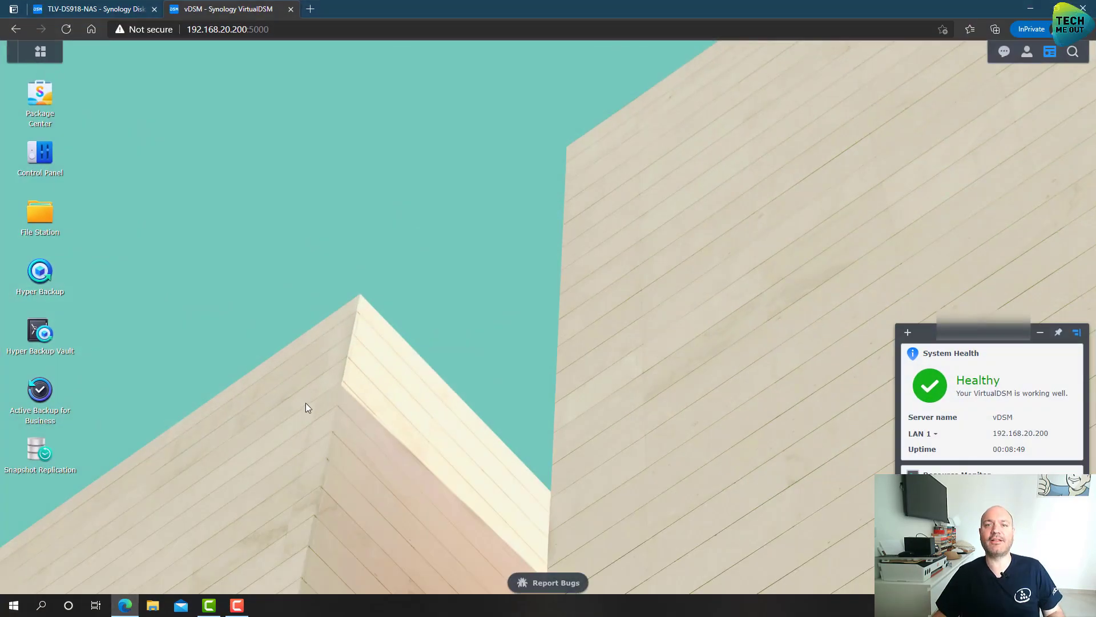
left_click(98, 11)
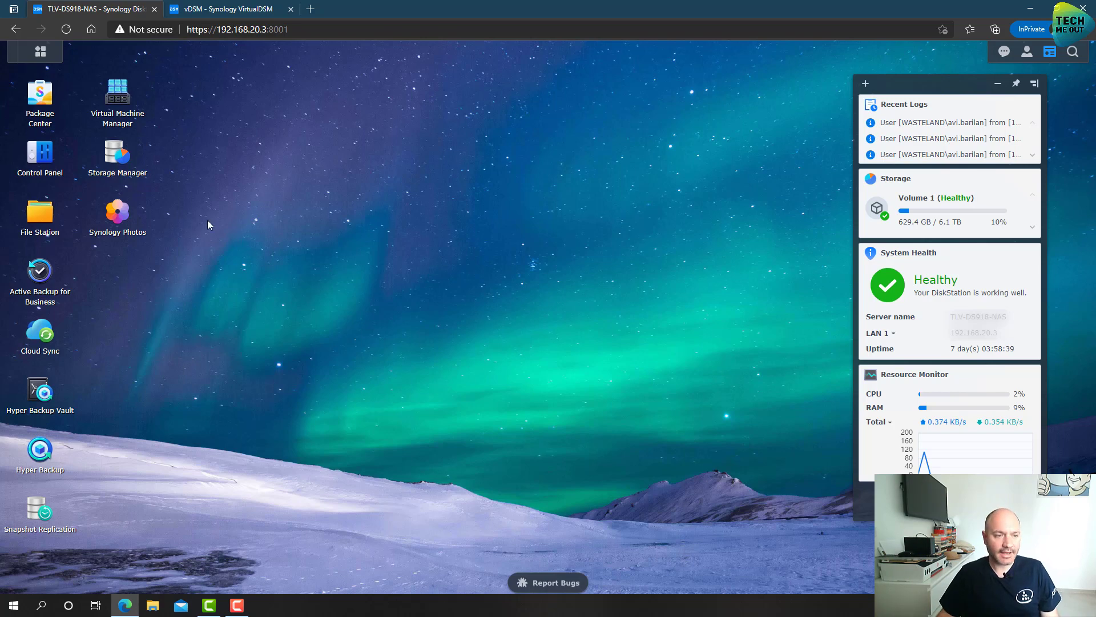
left_click(47, 216)
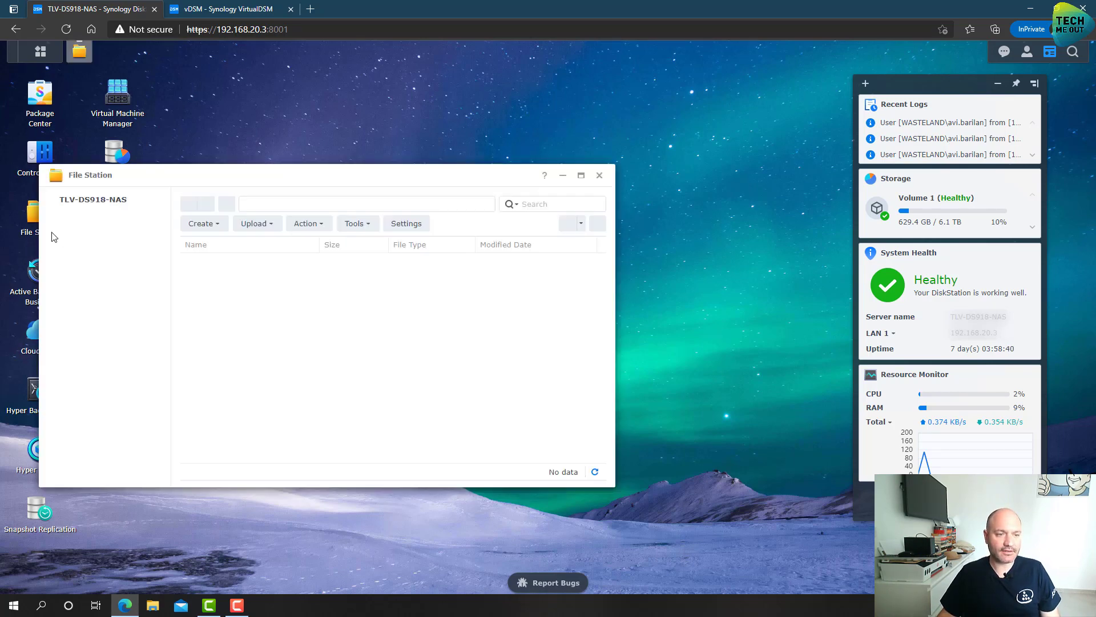
left_click(86, 235)
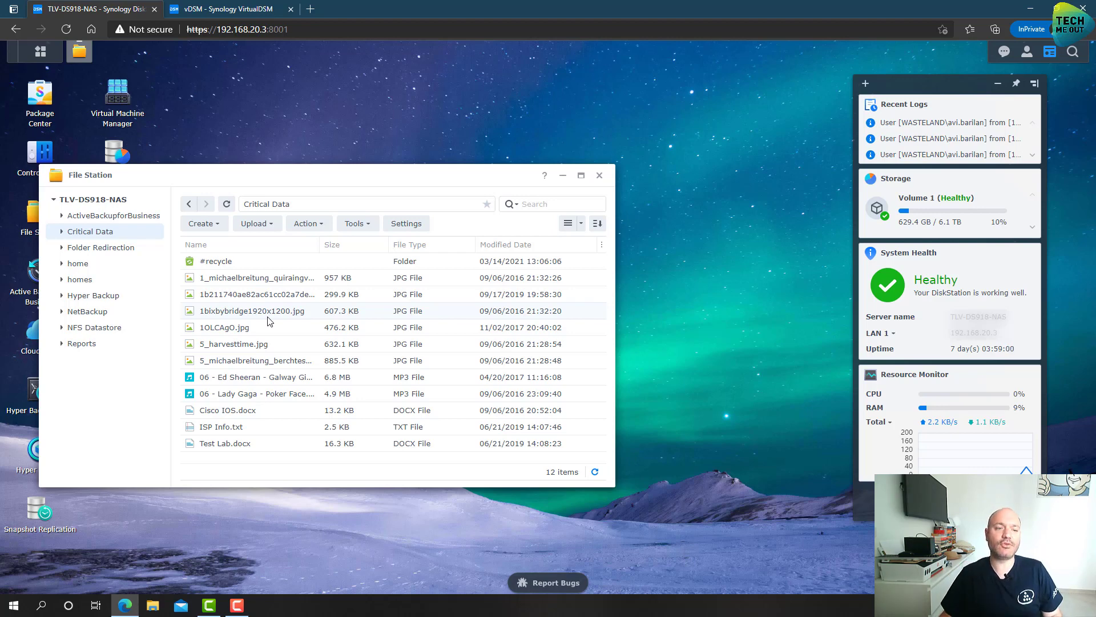
left_click_drag(393, 173, 511, 113)
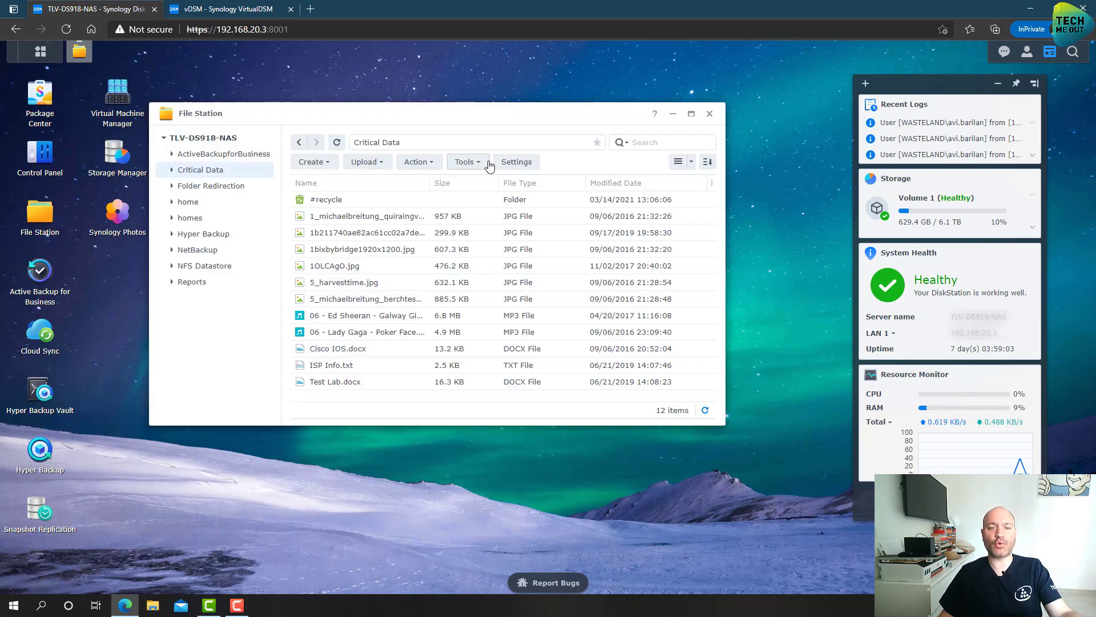
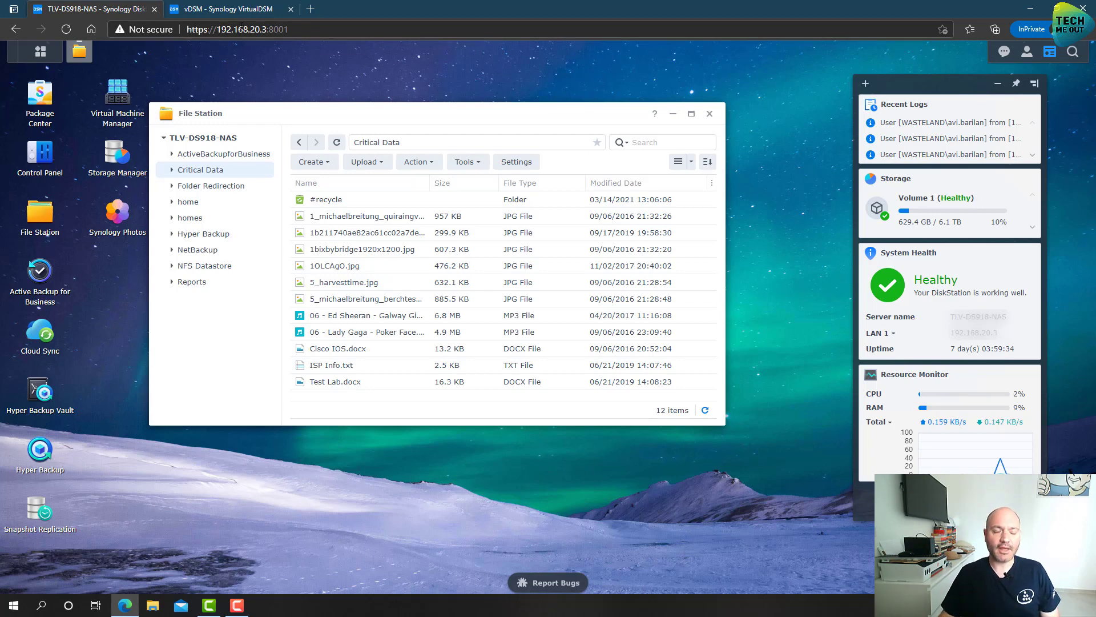
On vDSM, check Package Center for the Hyper Backup Vault package and close it
left_click(241, 10)
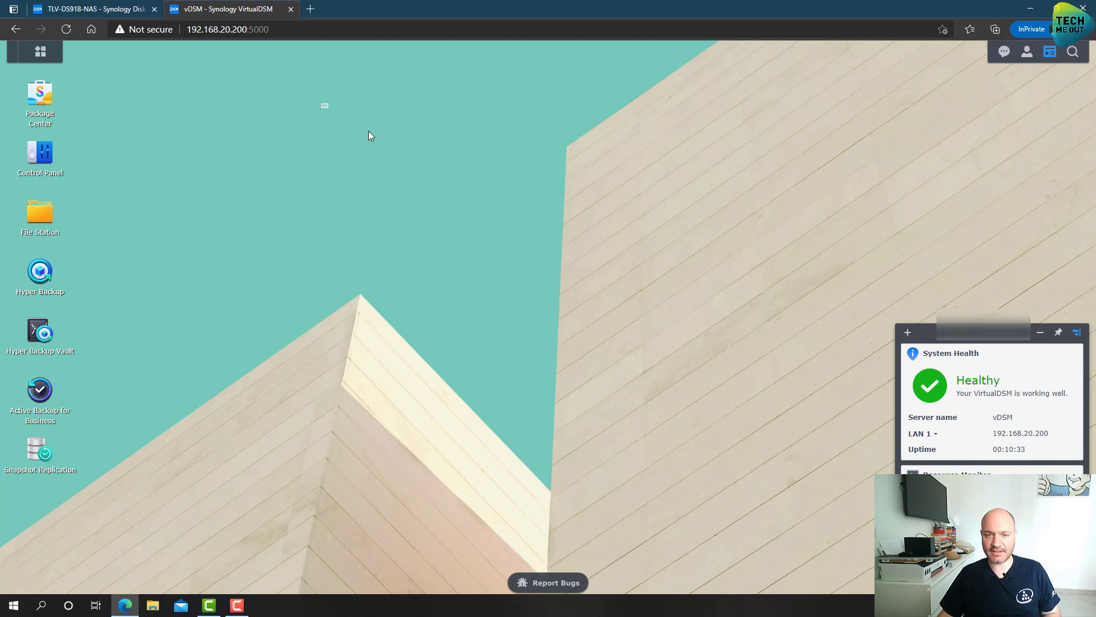
left_click_drag(369, 135, 685, 343)
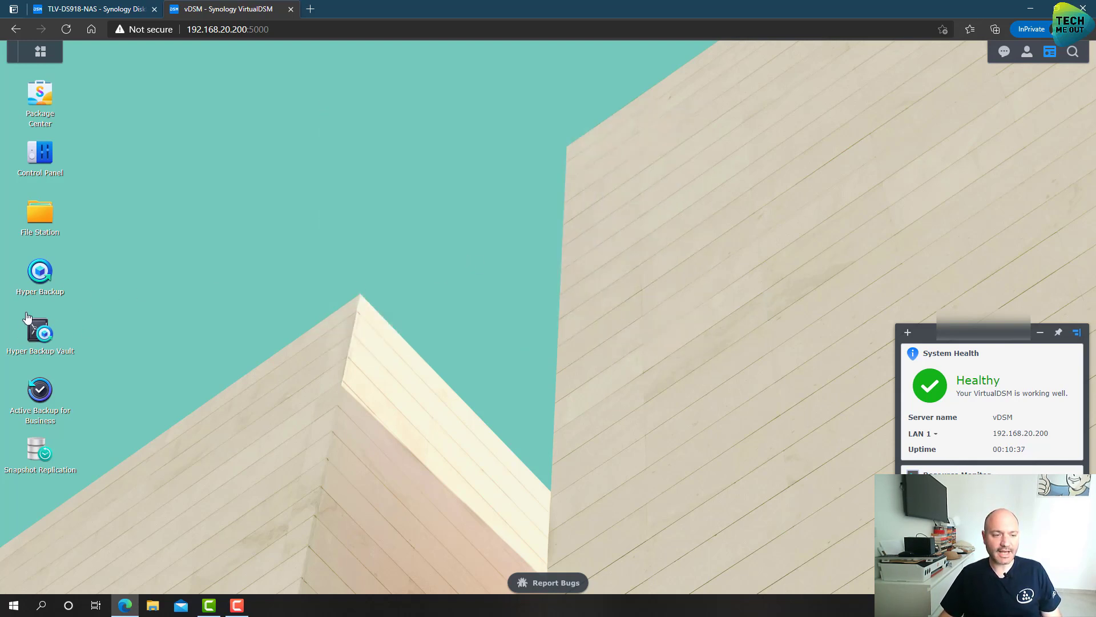
left_click(32, 97)
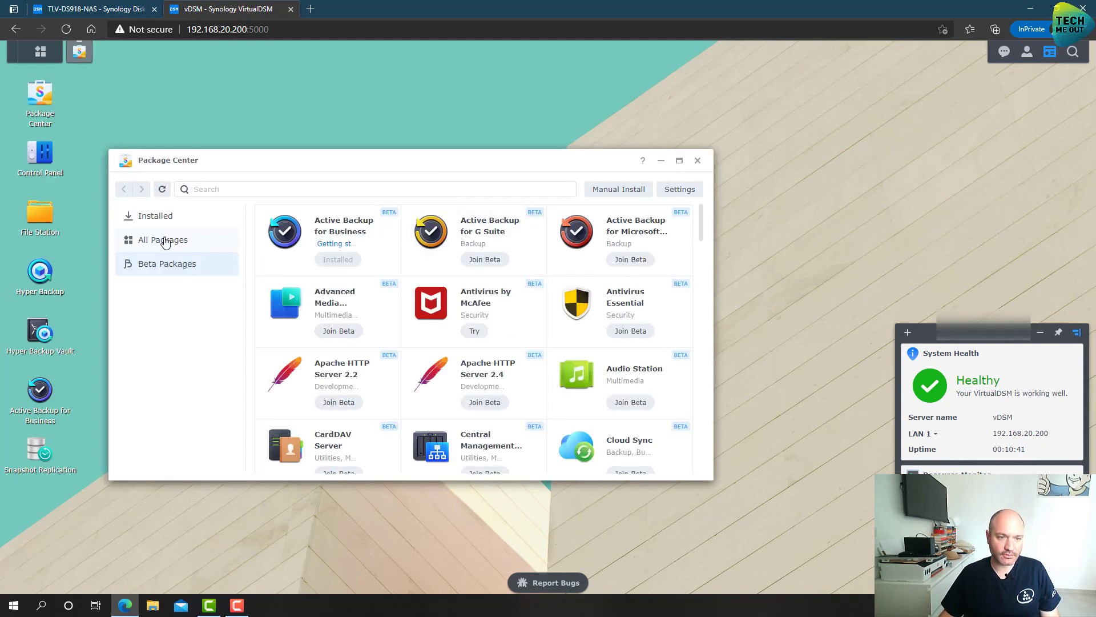
scroll(343, 319, "down", 5)
scroll(481, 355, "down", 1)
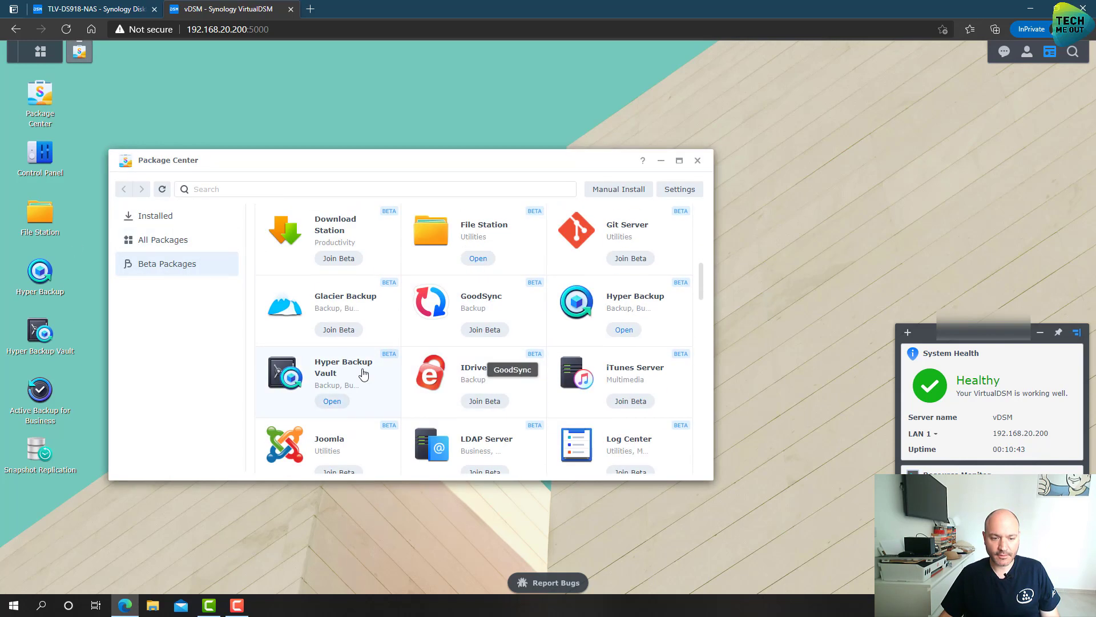
left_click(698, 170)
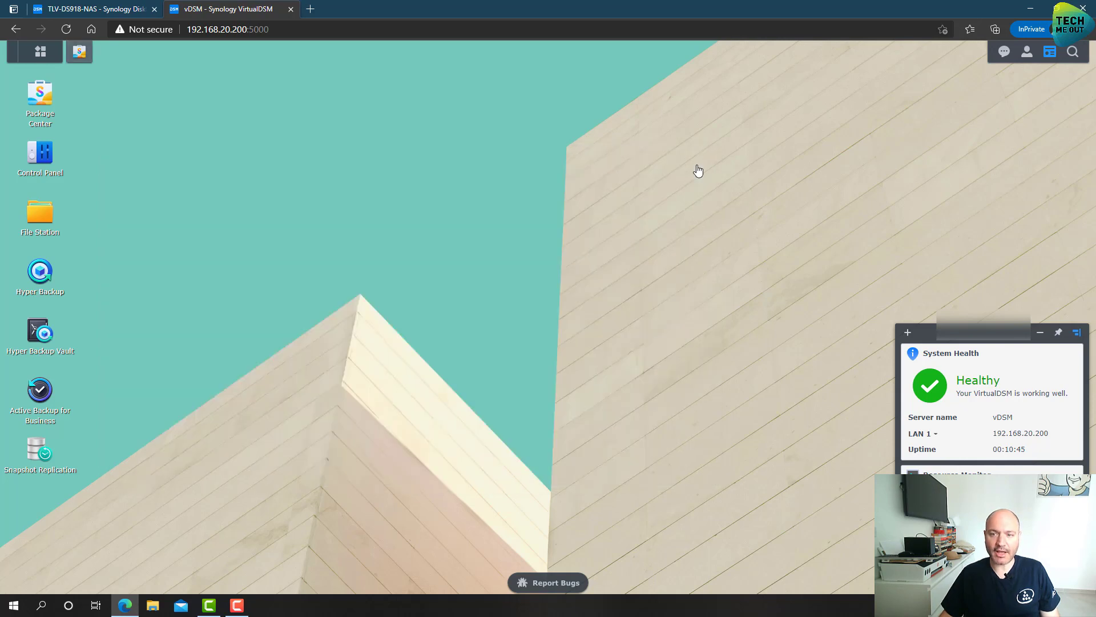
Set the number of concurrent tasks in Hyper Backup Vault to 2 and apply the change
left_click(37, 330)
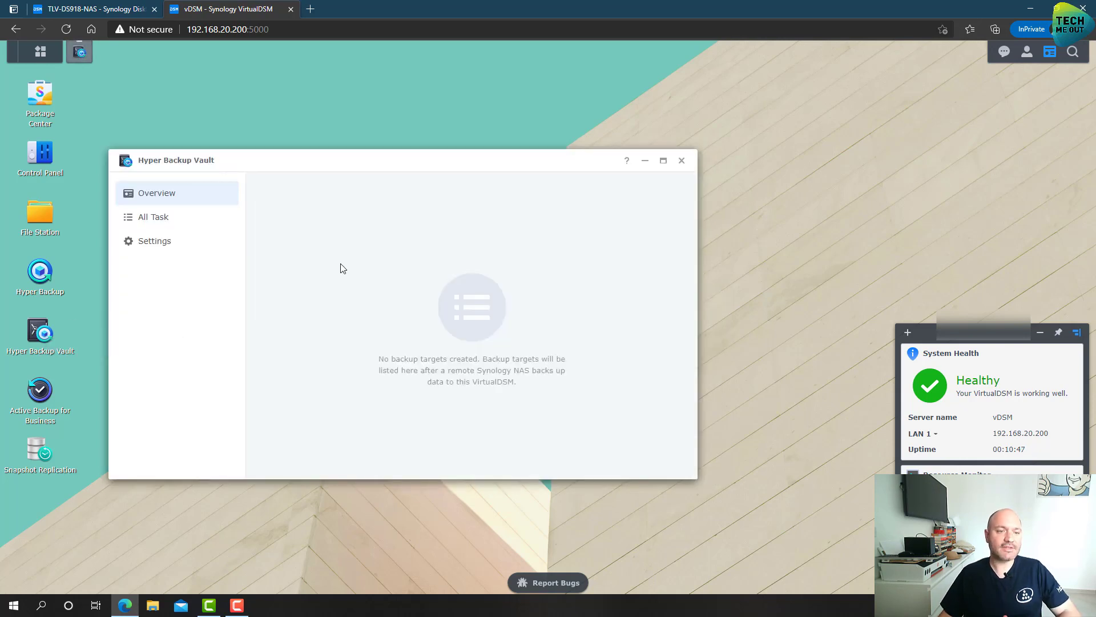
left_click(155, 241)
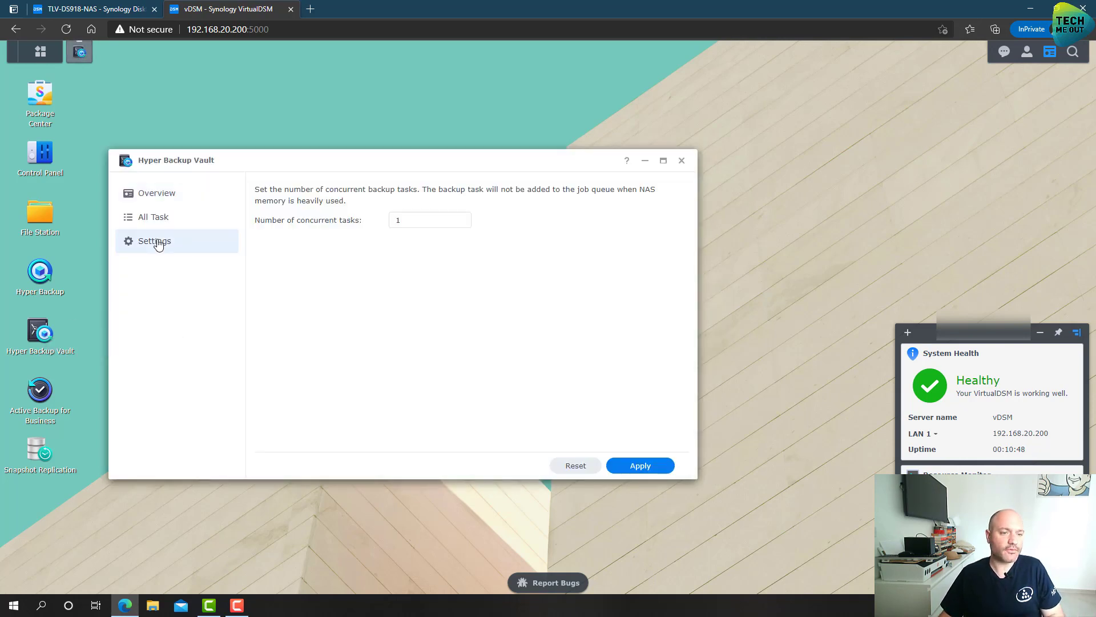
double_click(419, 221)
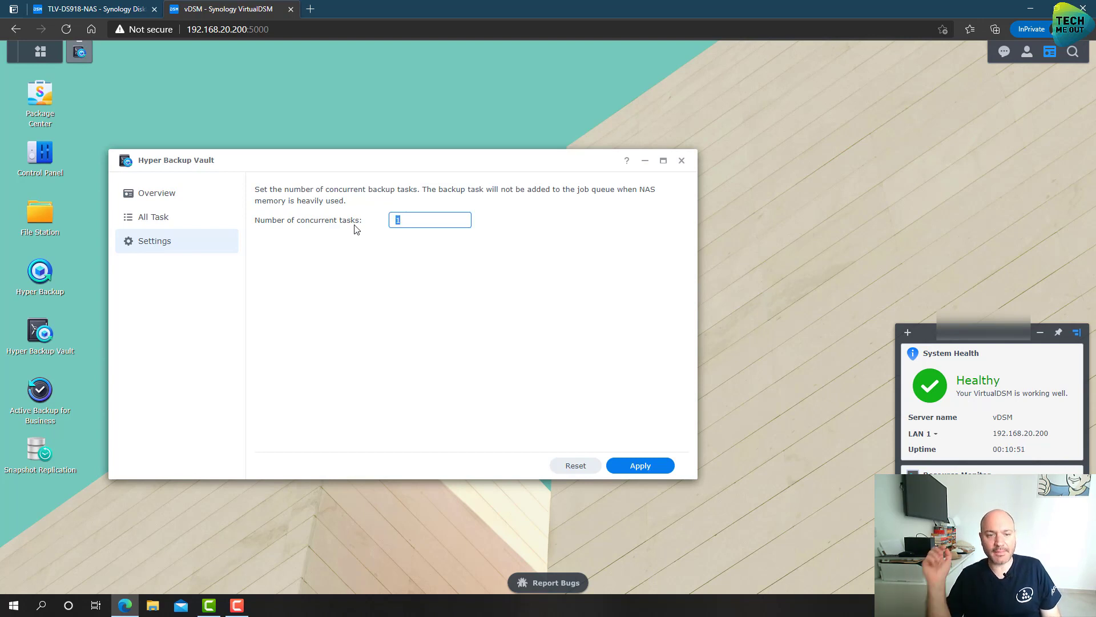
type("2")
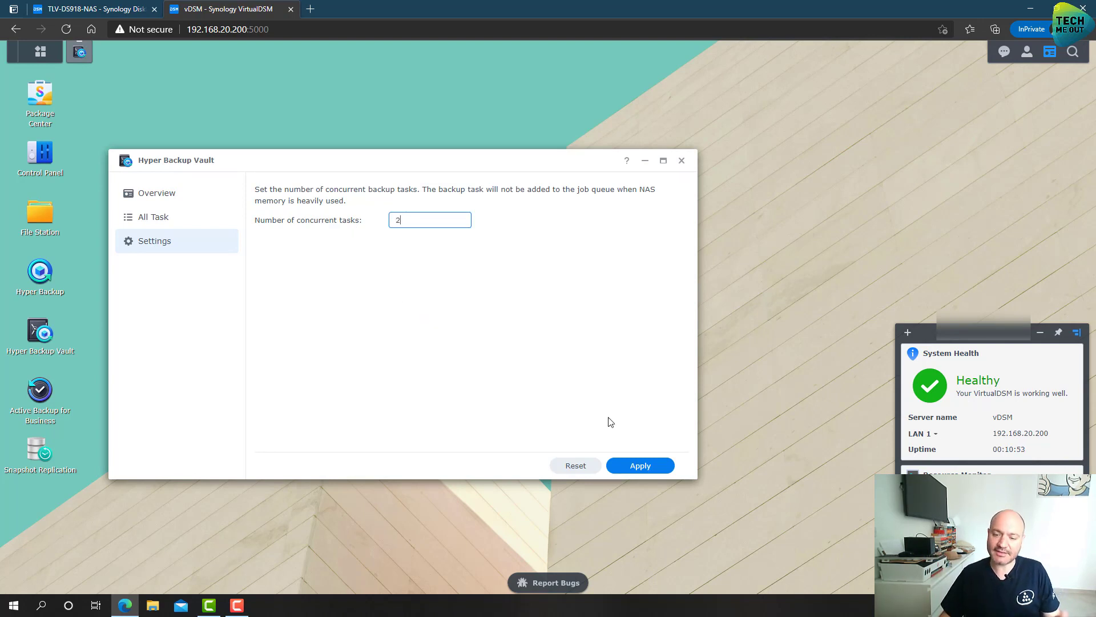
left_click(641, 466)
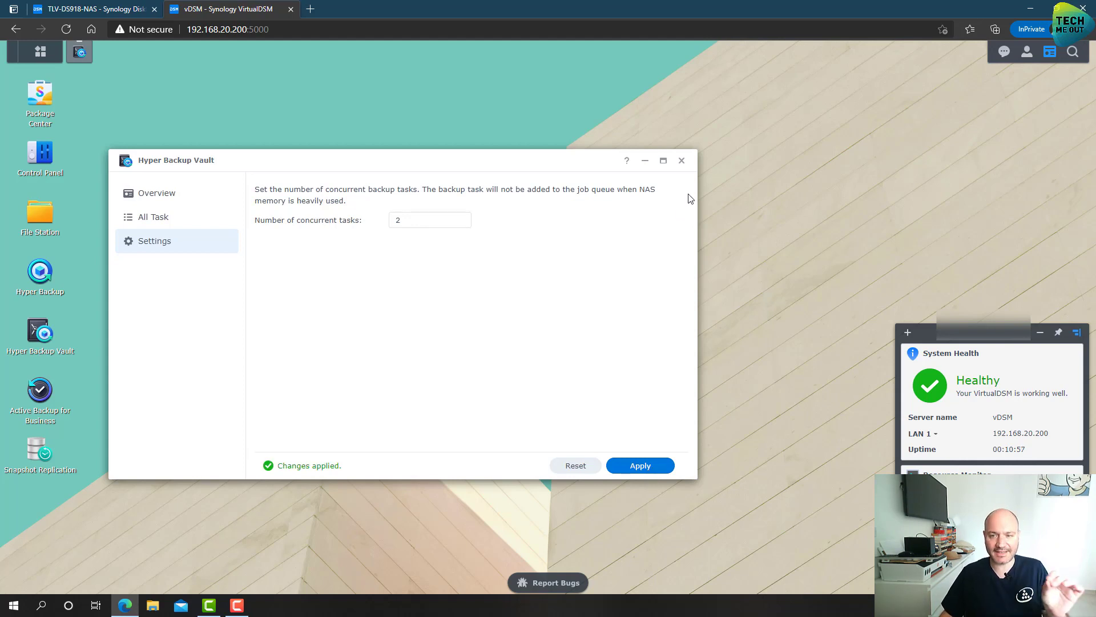
left_click(682, 160)
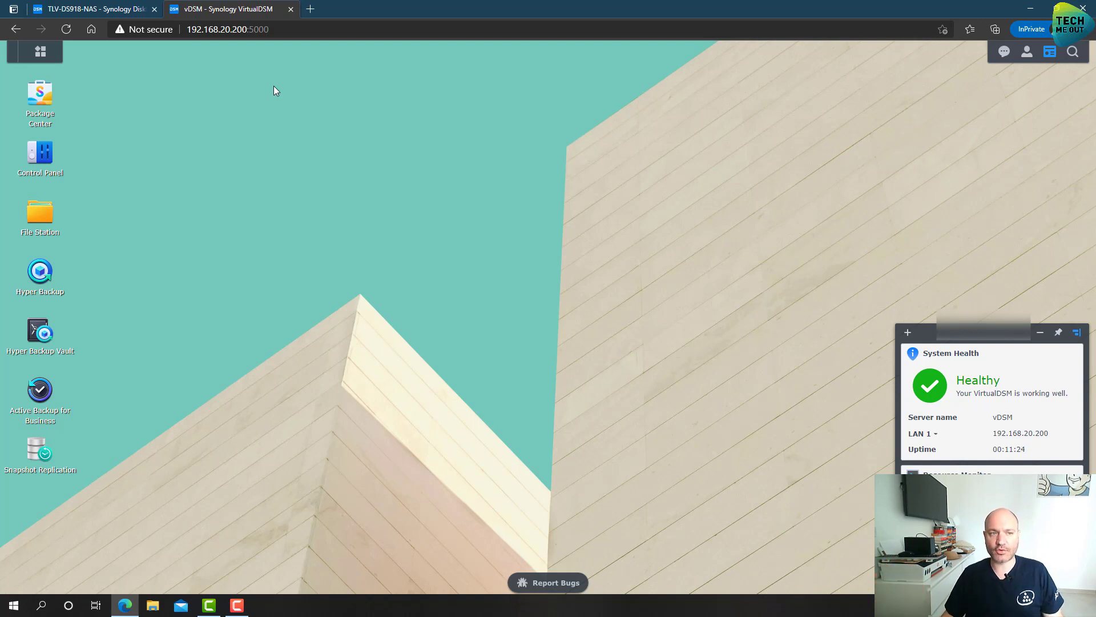
Return to TLV-DS918-NAS, close File Station, and launch Hyper Backup to begin a new backup task
left_click(117, 13)
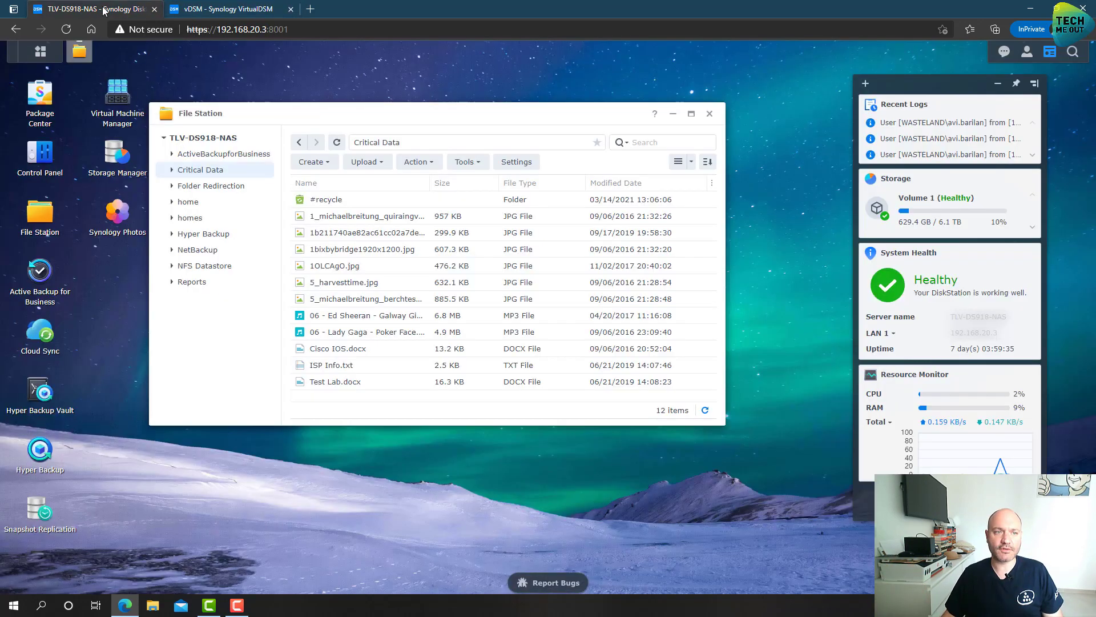
left_click(710, 119)
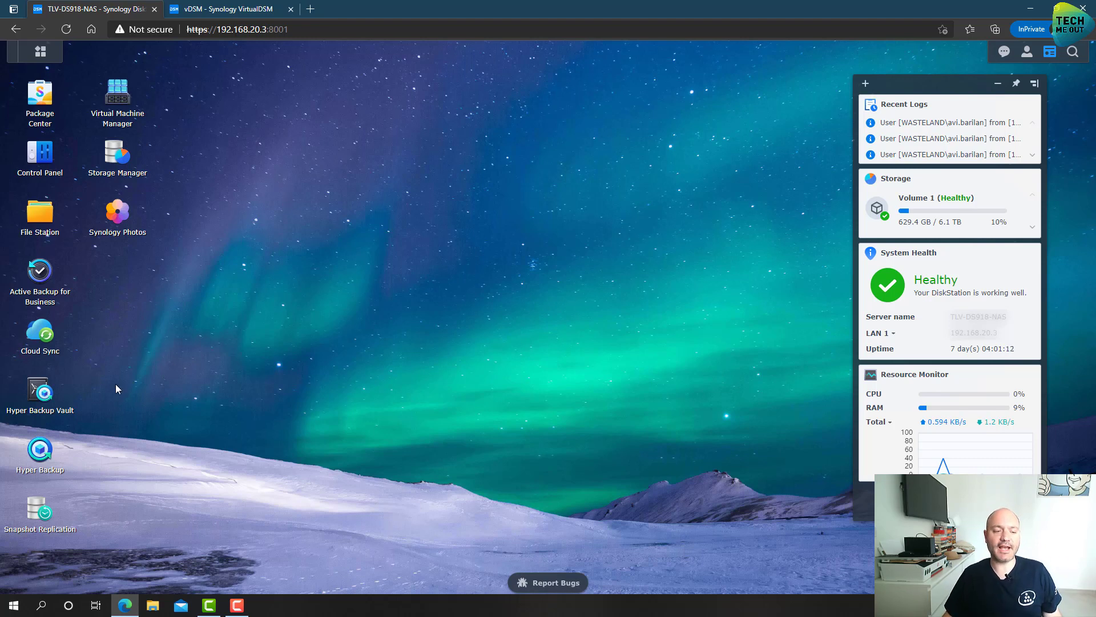
left_click(40, 451)
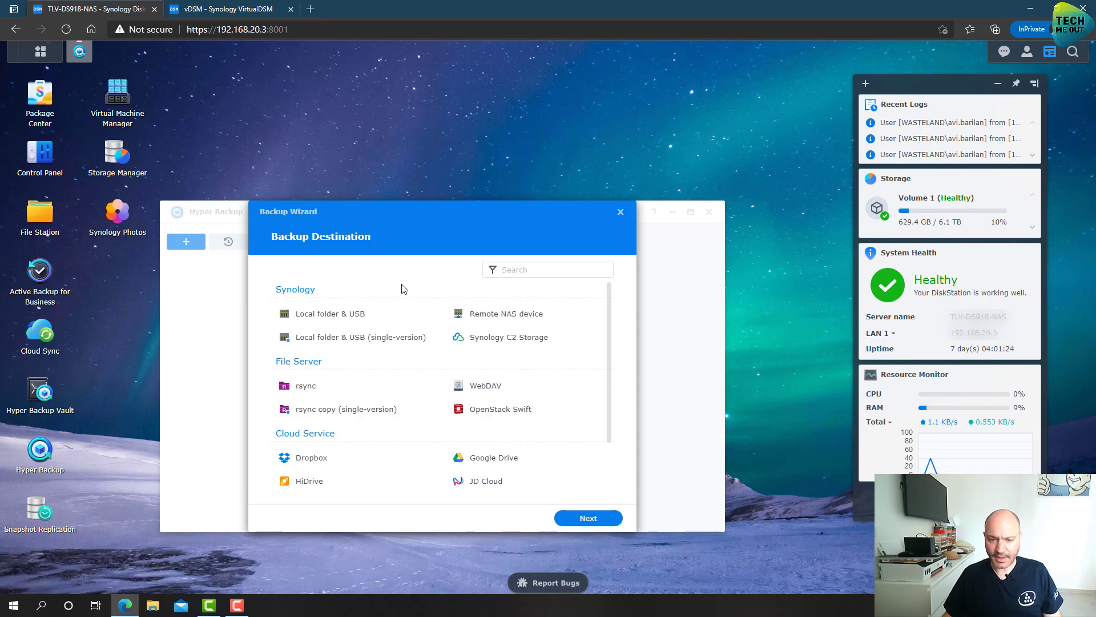
Examine the available backup destinations, including Synology targets, file servers, and cloud services such as Google Drive, Dropbox and Microsoft Azure
left_click(511, 322)
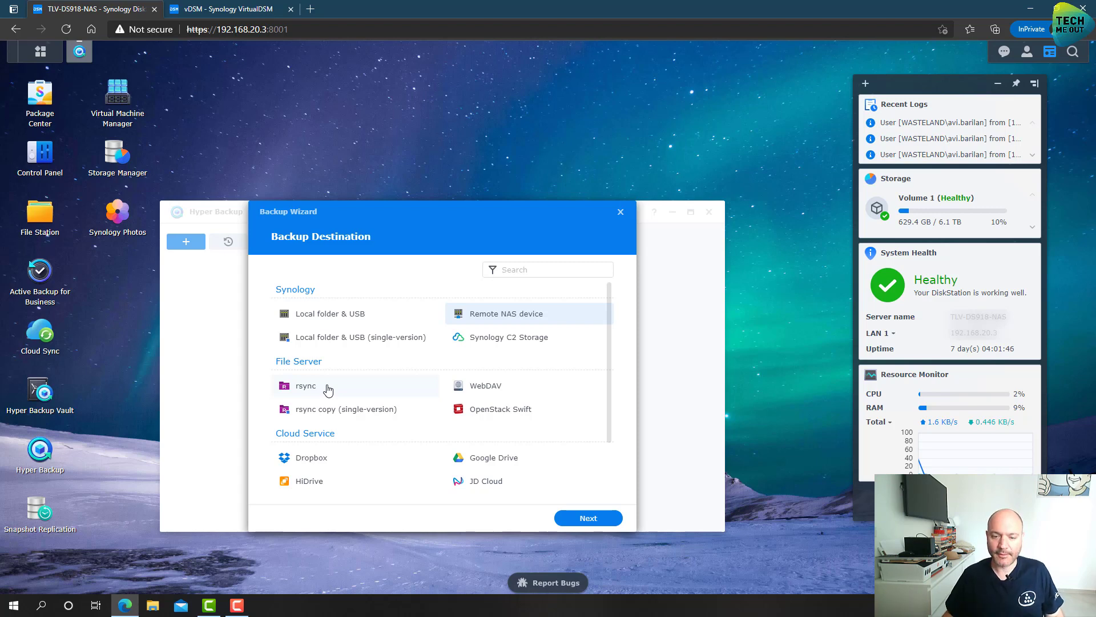
scroll(346, 463, "down", 1)
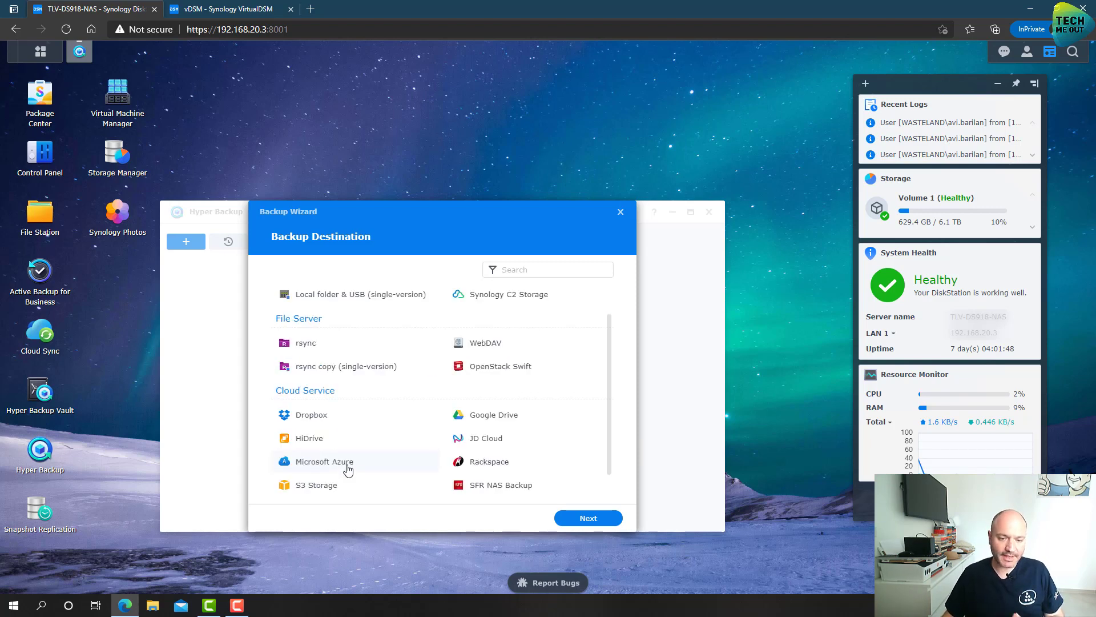
scroll(351, 465, "up", 1)
scroll(469, 414, "down", 1)
left_click(477, 417)
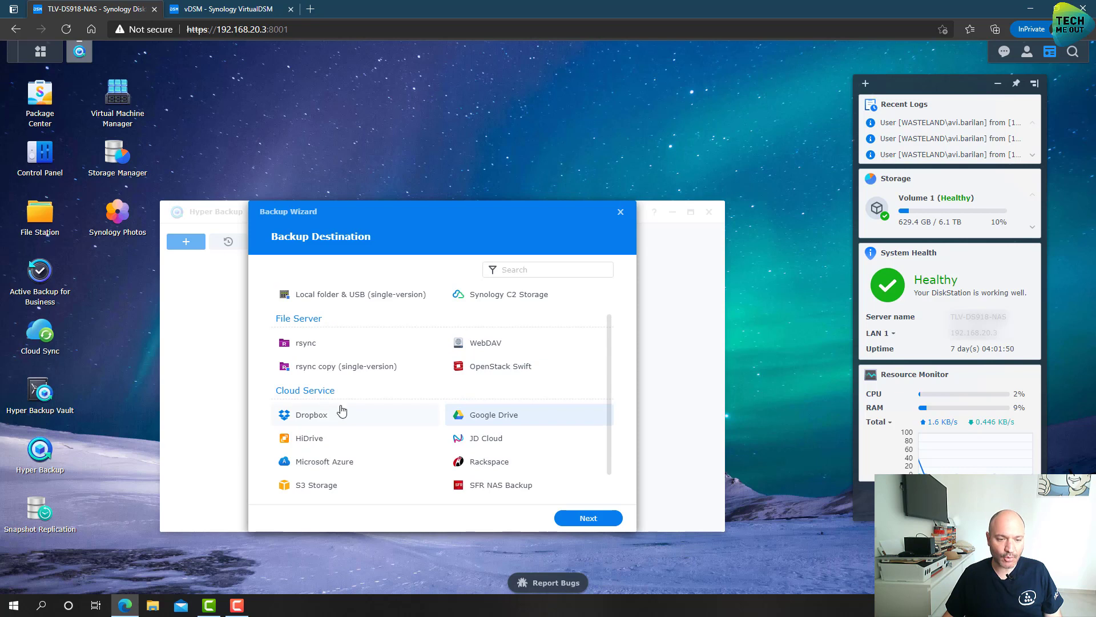
left_click(320, 417)
left_click(307, 461)
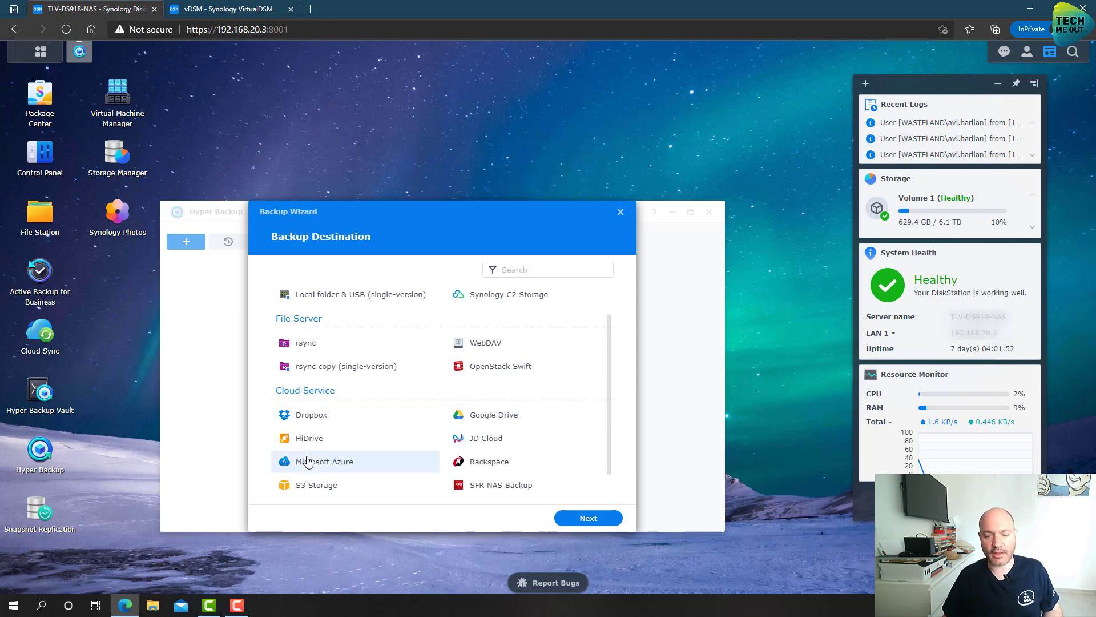
scroll(343, 442, "up", 1)
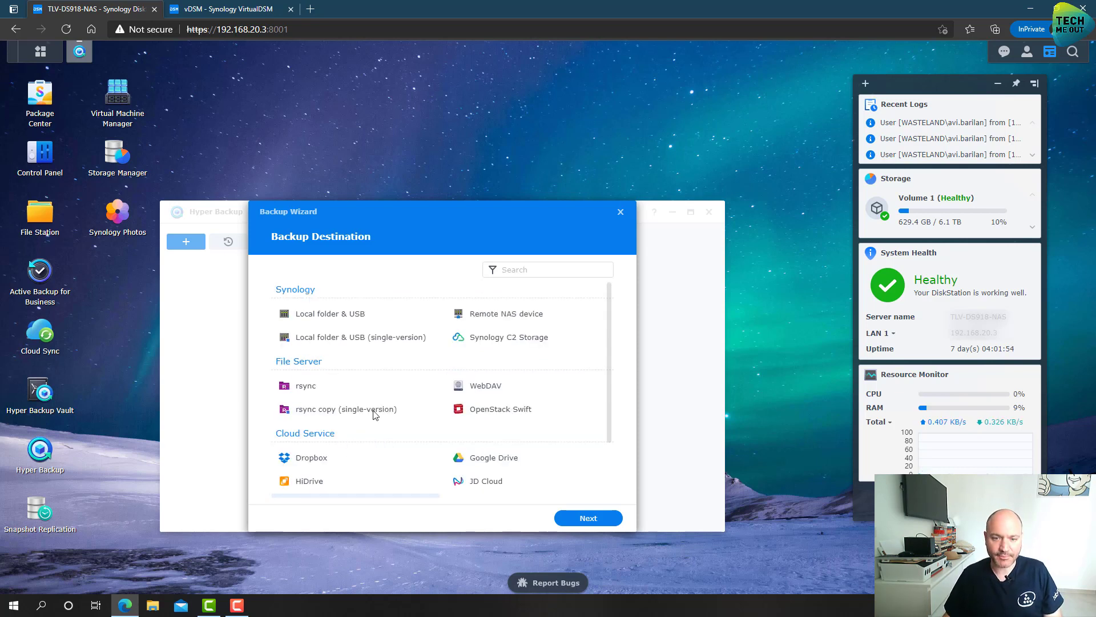
Choose Remote NAS device as the backup destination and select vDSM as the server
left_click(494, 318)
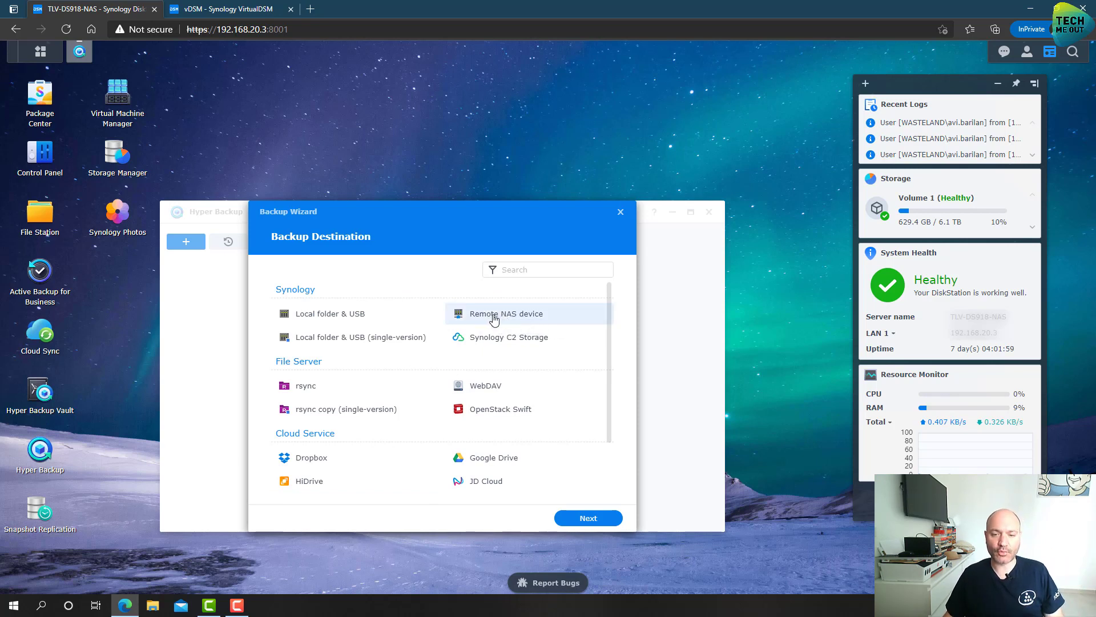
left_click(588, 518)
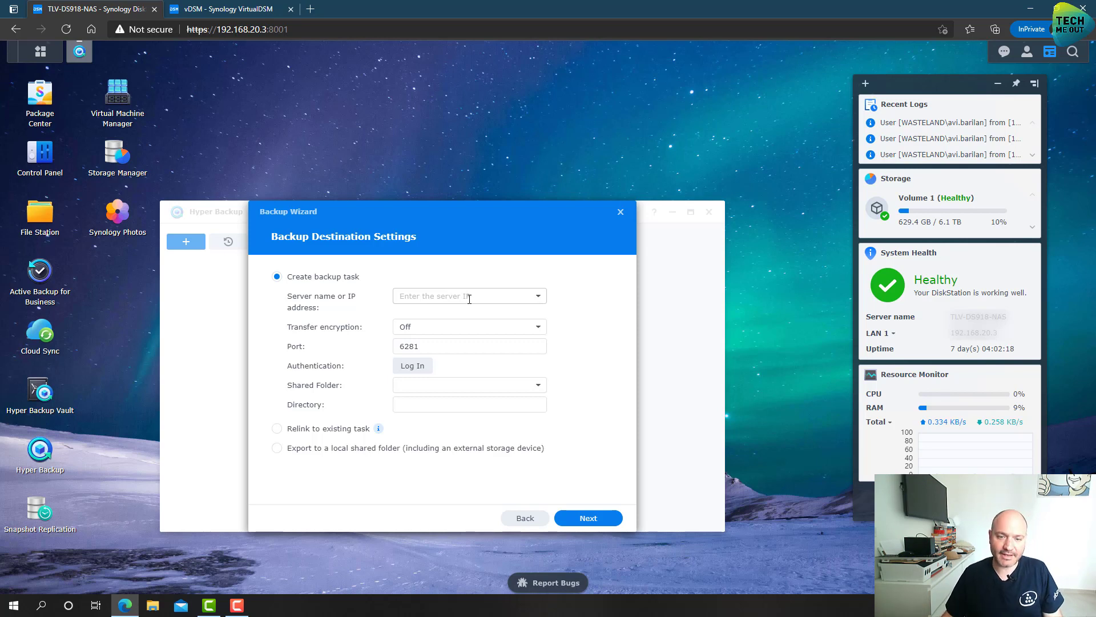
left_click(539, 297)
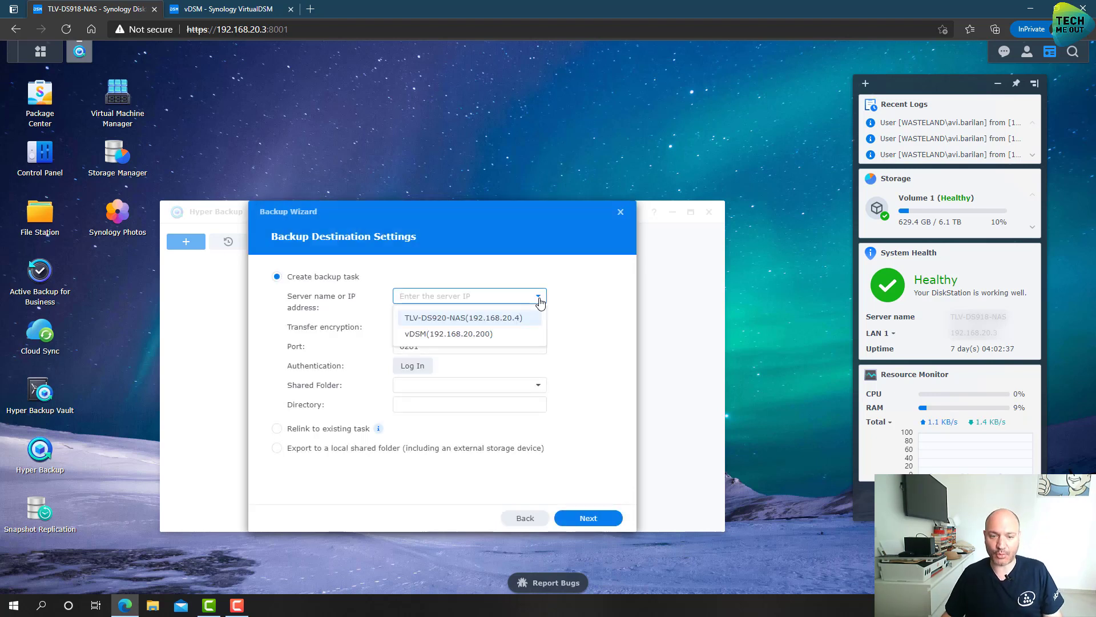
left_click(492, 339)
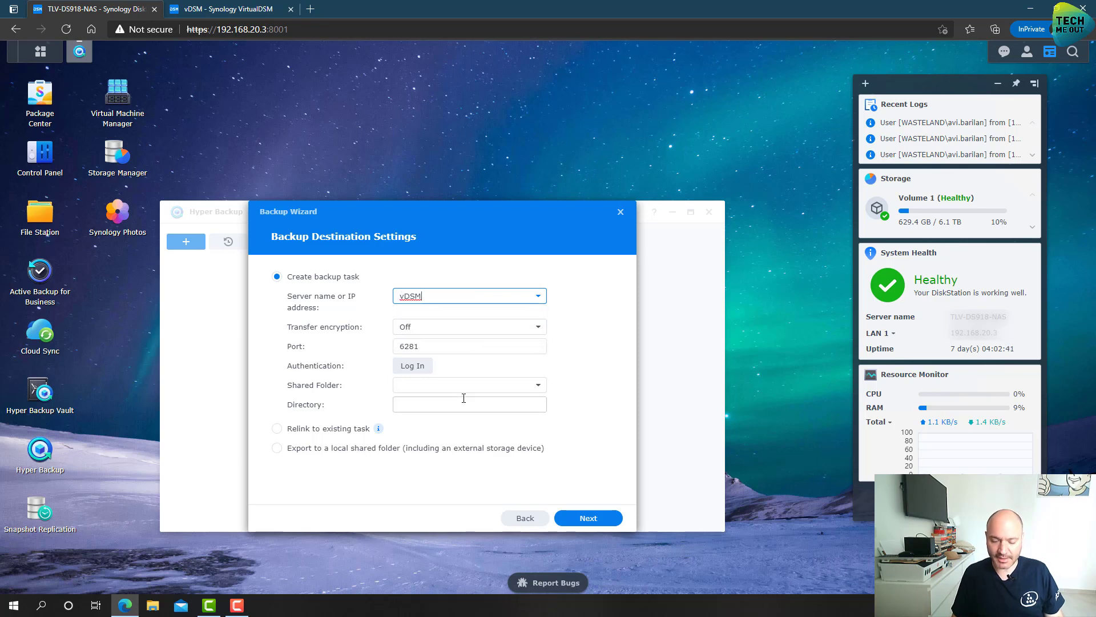
Try the custom server name tkdcfnxhcgjfhf and switch the destination server back to vDSM
key("BackSpace")
key("BackSpace")
key("BackSpace")
key("BackSpace")
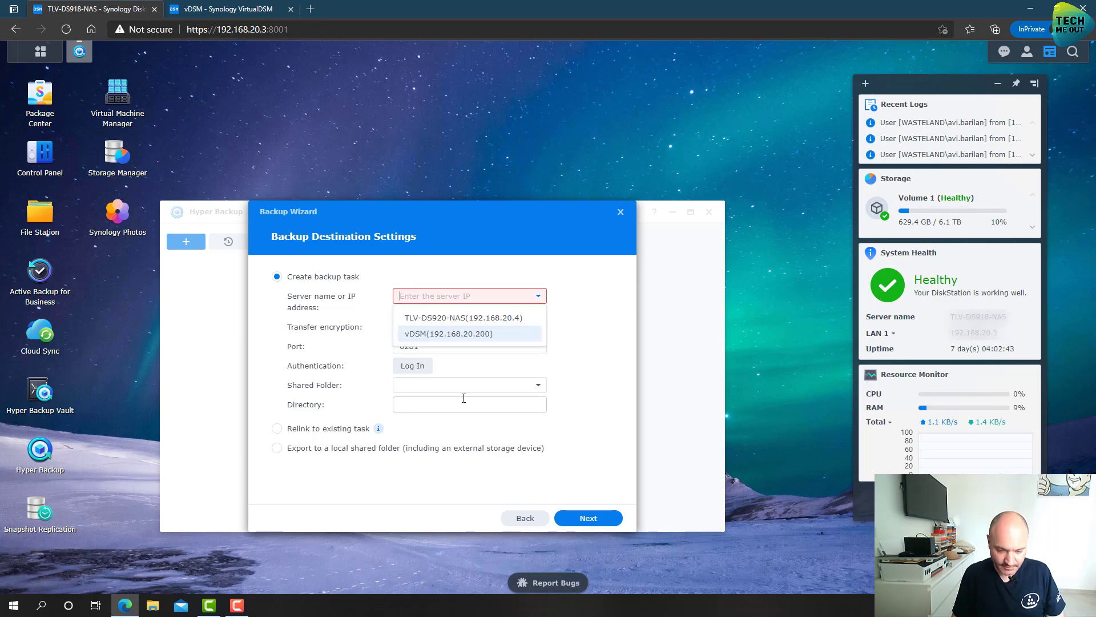
type("tkdcf")
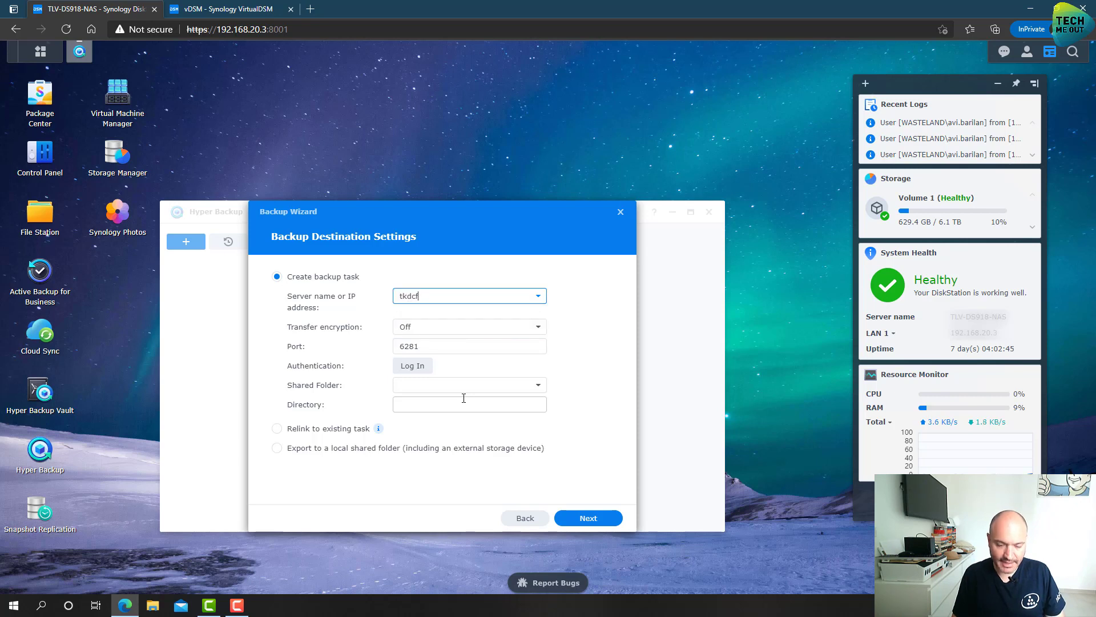
type("nxhcgjfhf")
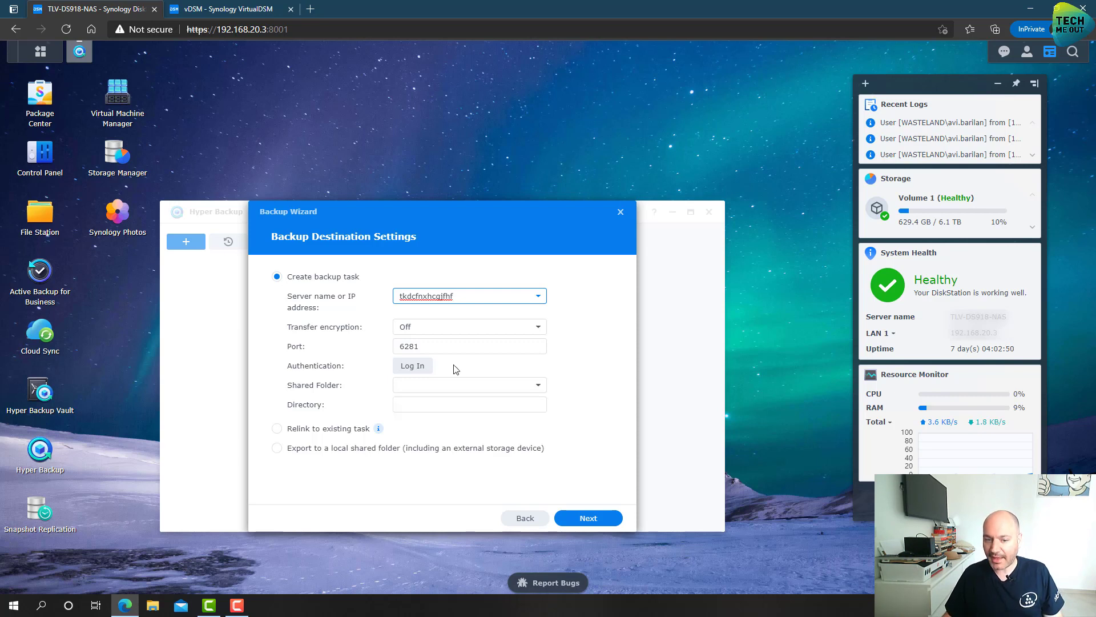
double_click(451, 346)
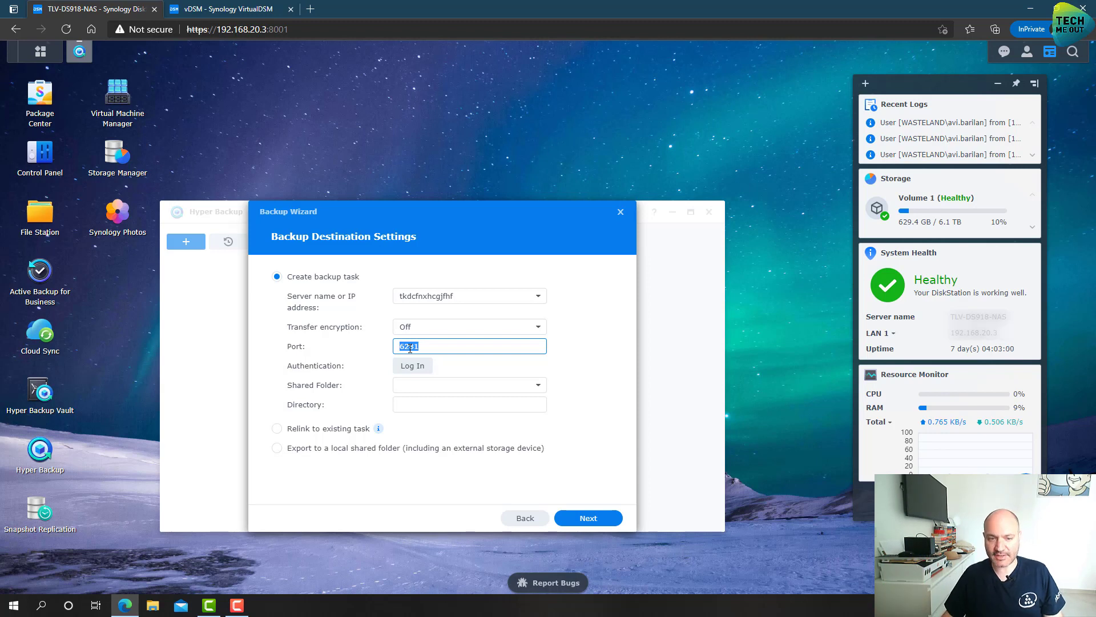
left_click(538, 296)
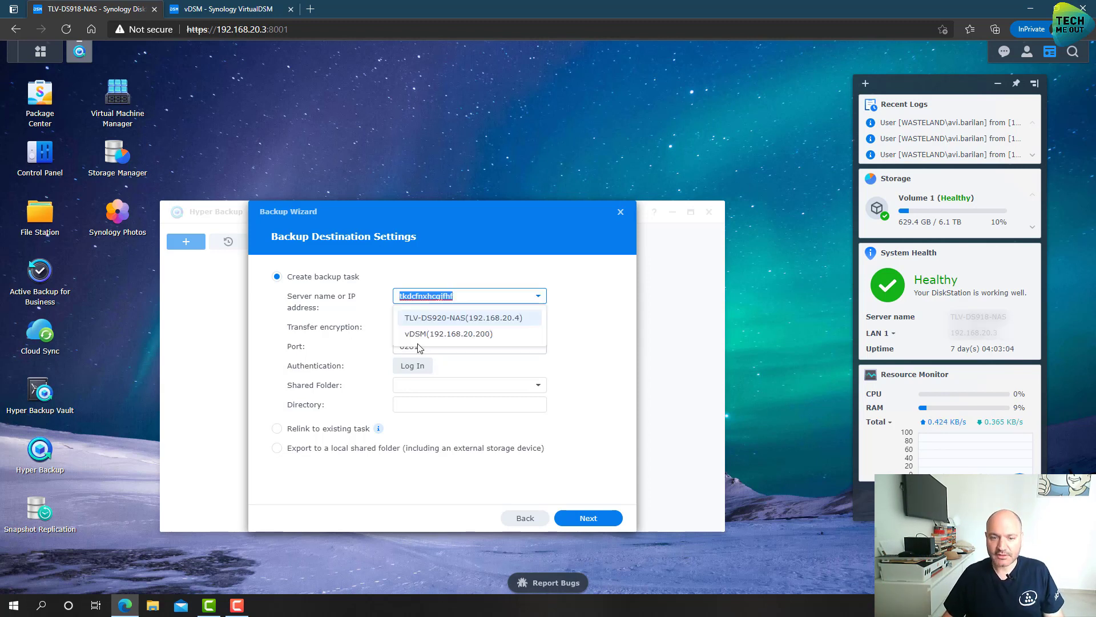
left_click(433, 336)
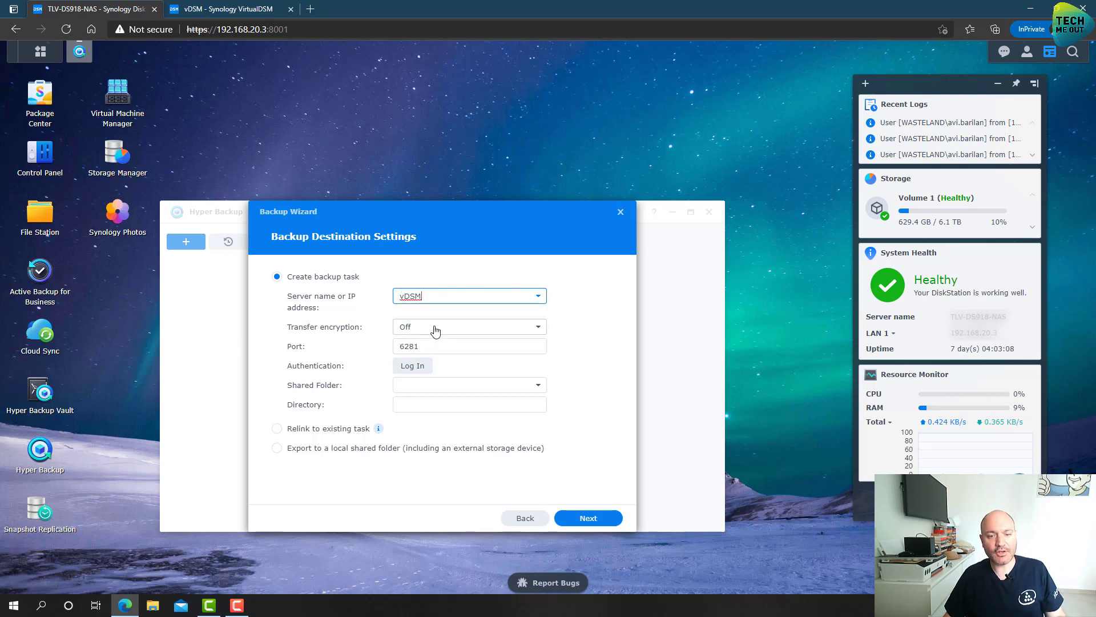
Turn transfer encryption on for the vDSM destination and trust its certificate
left_click(436, 331)
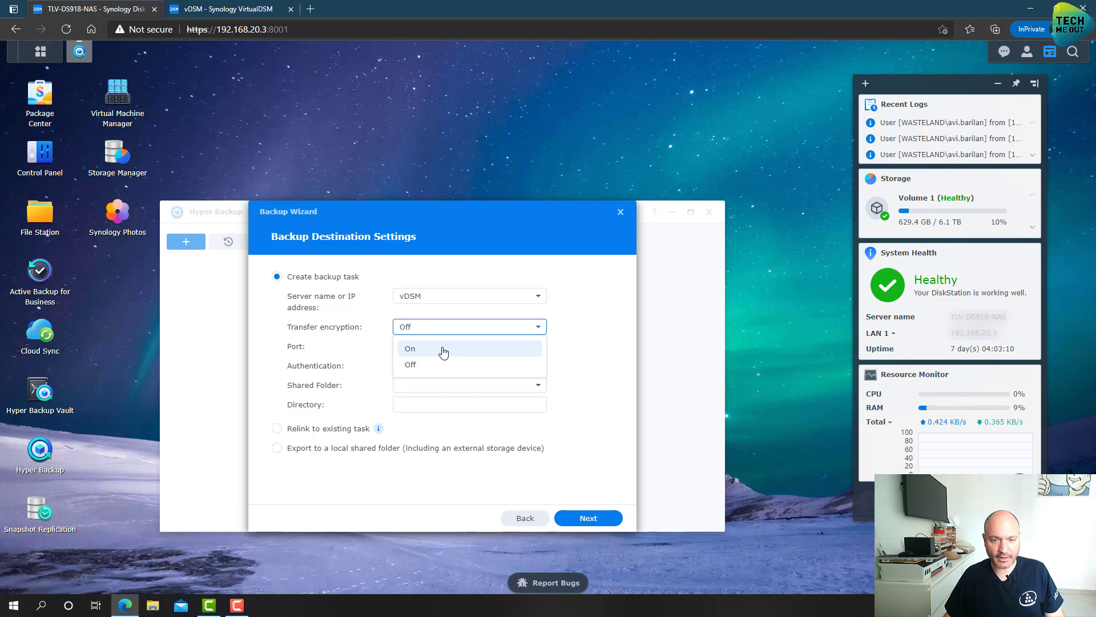
left_click(443, 349)
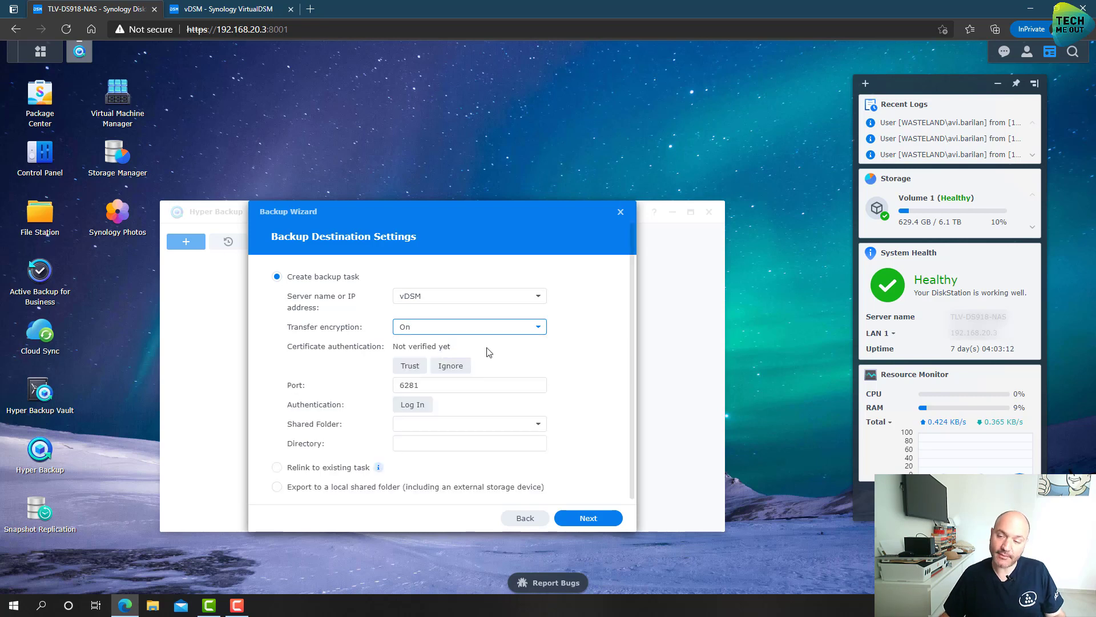
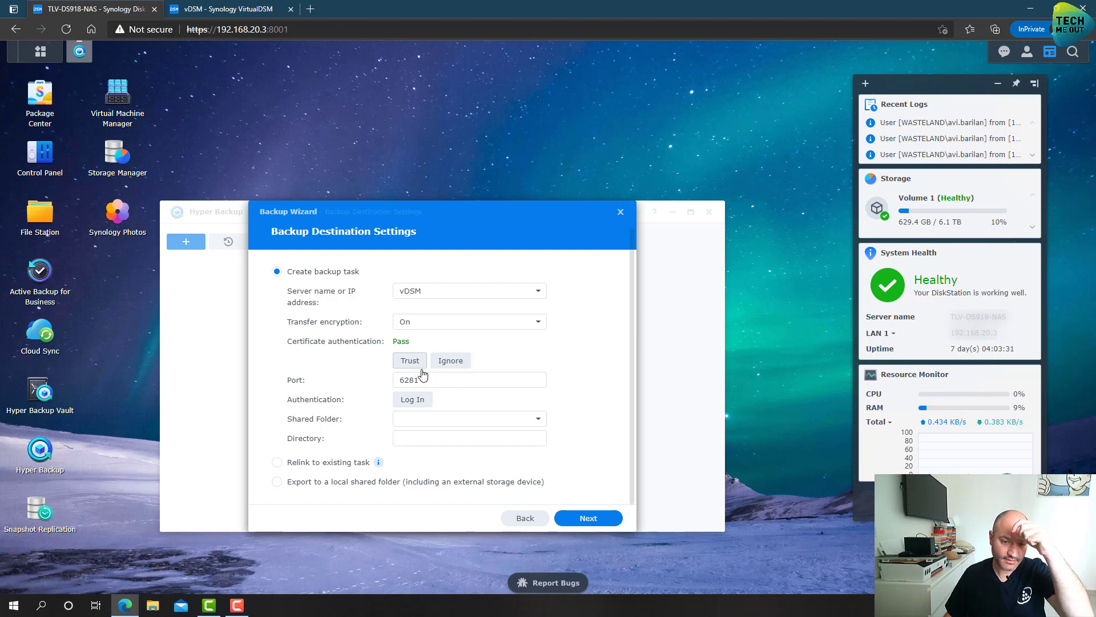
Authenticate with the vDSM server as synadmin using the saved account password
left_click(412, 399)
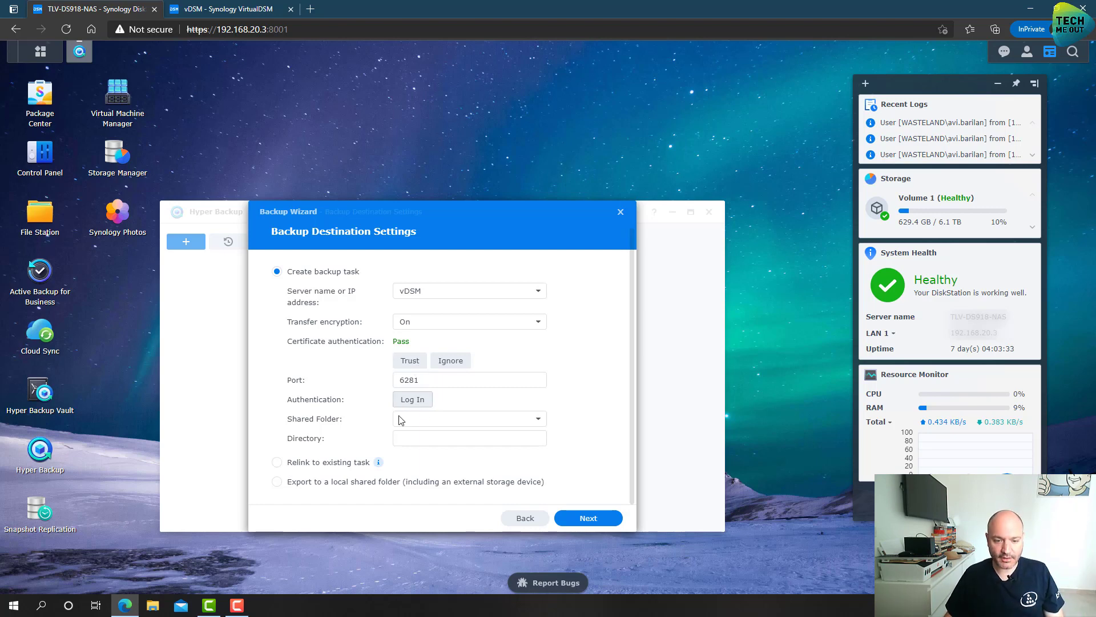
key("Return")
type("syna")
key("Down")
key("Return")
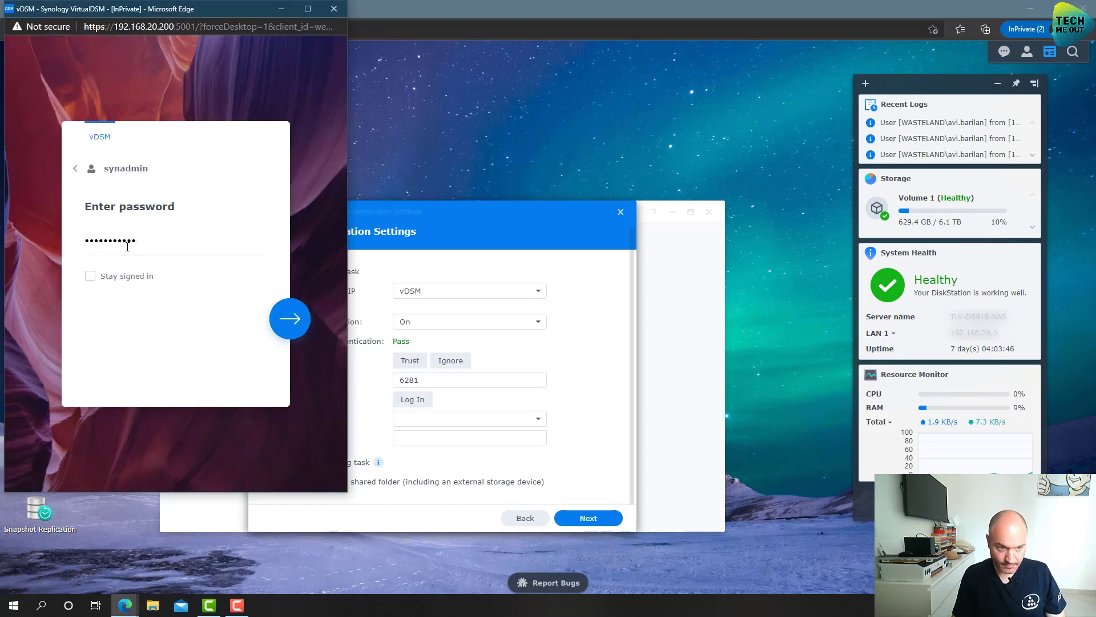
key("Return")
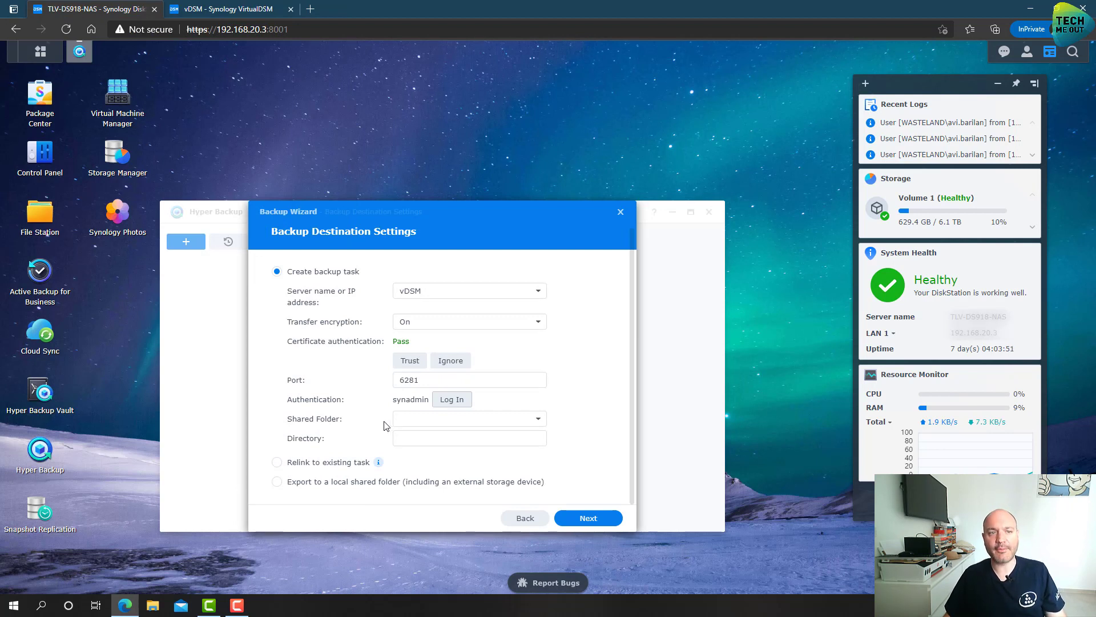
Set the destination shared folder to Hyper Backup, name the directory Critical, and continue to the data selection
left_click(539, 419)
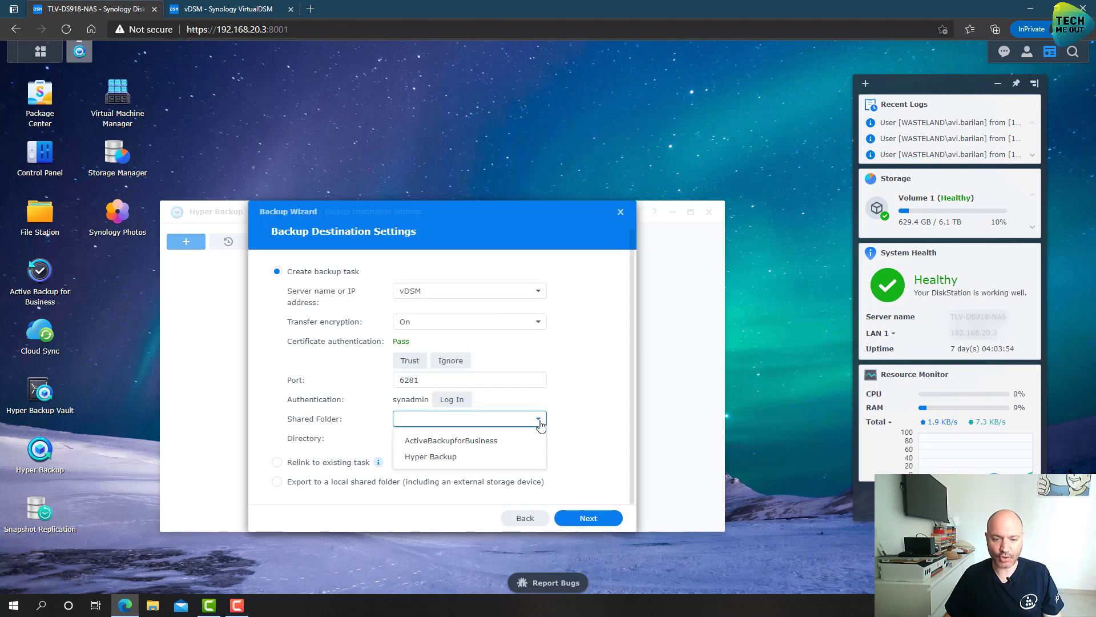
left_click(464, 456)
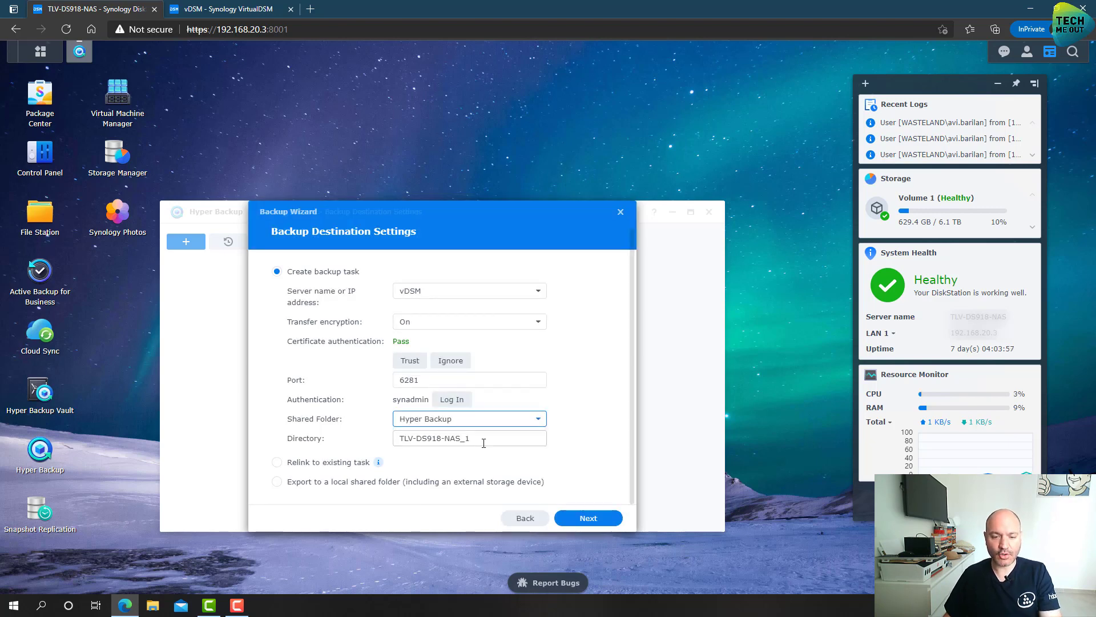
triple_click(507, 442)
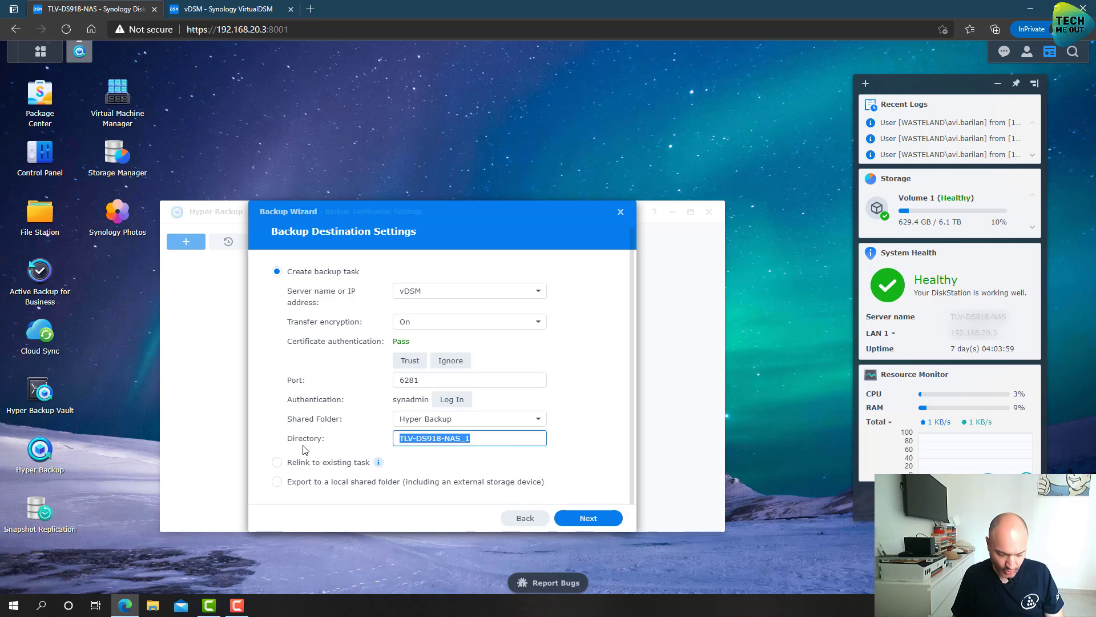
type("Critical")
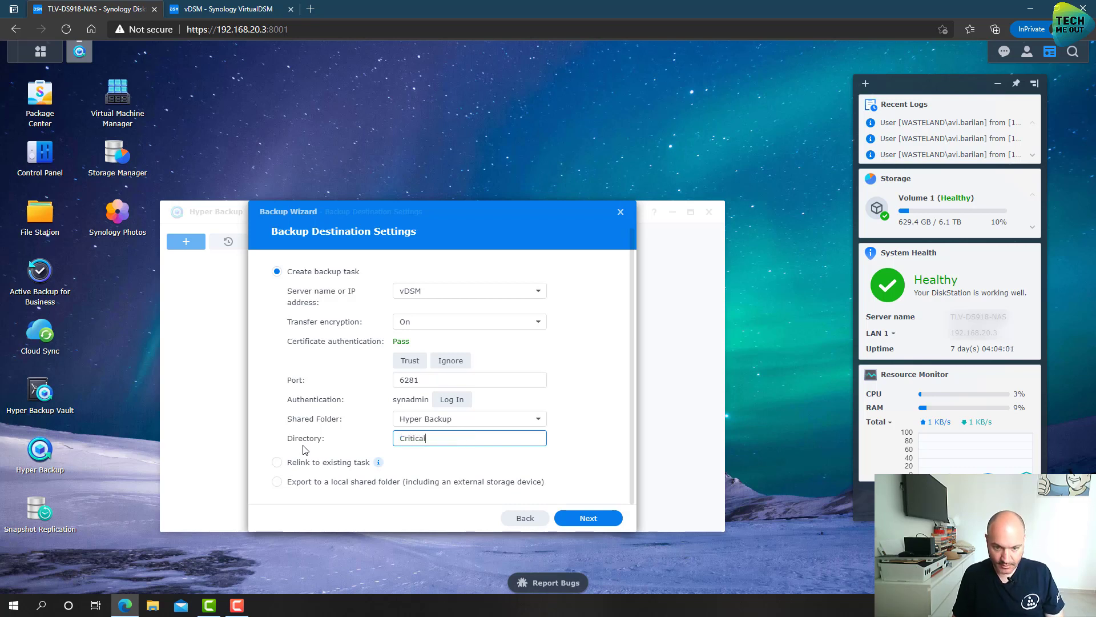
left_click(467, 465)
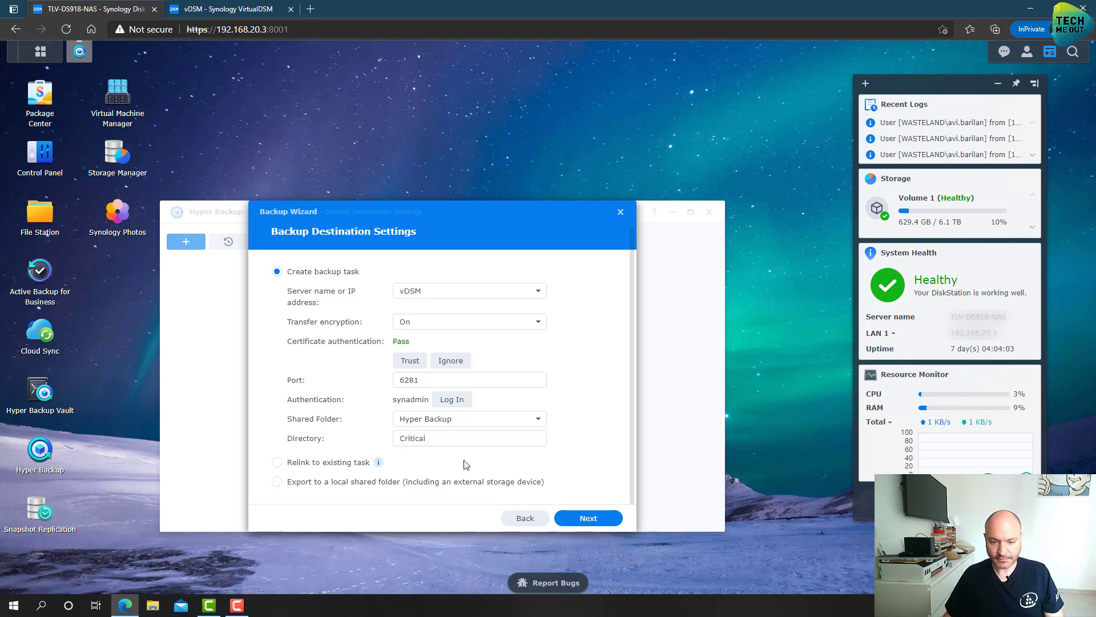
left_click(594, 518)
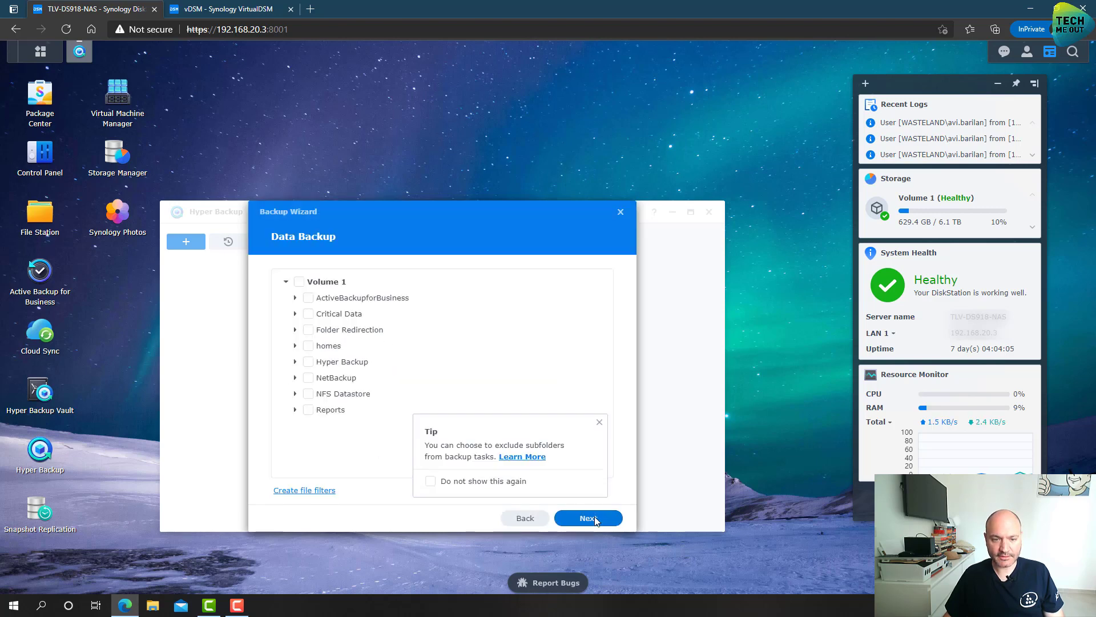
Dismiss the subfolder tip, include the Critical Data folder in the backup, and continue without any applications
left_click(599, 422)
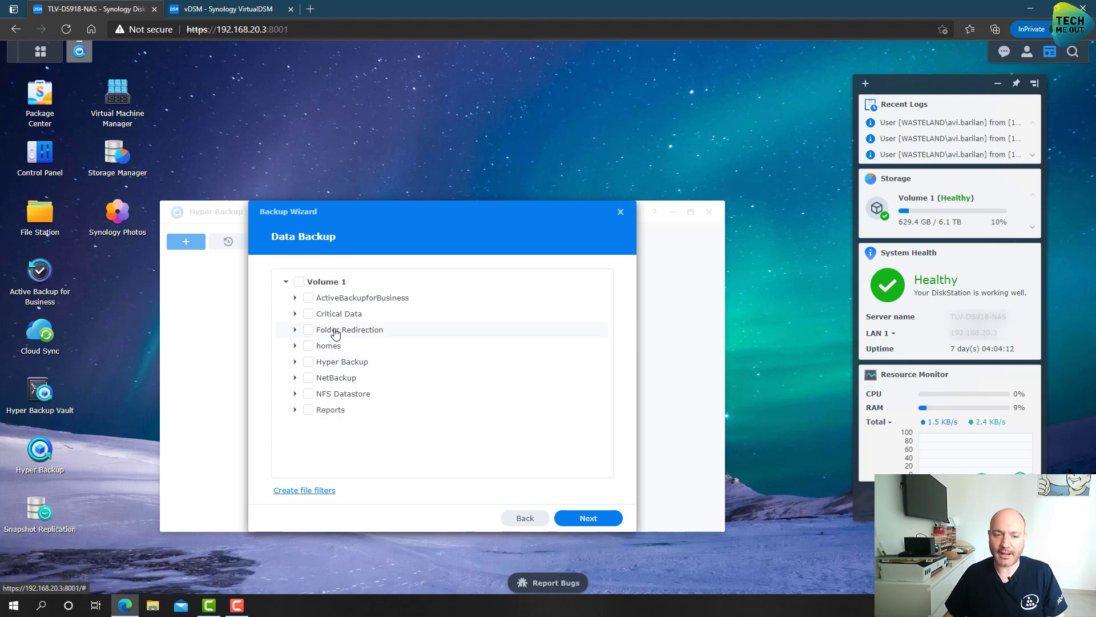
left_click(310, 315)
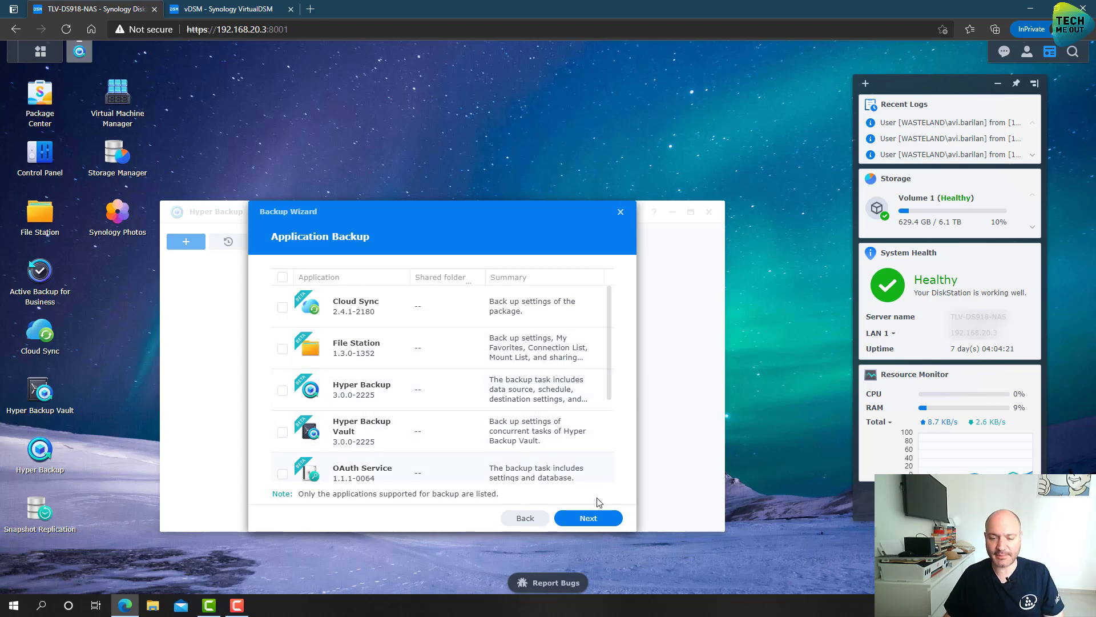
left_click(596, 523)
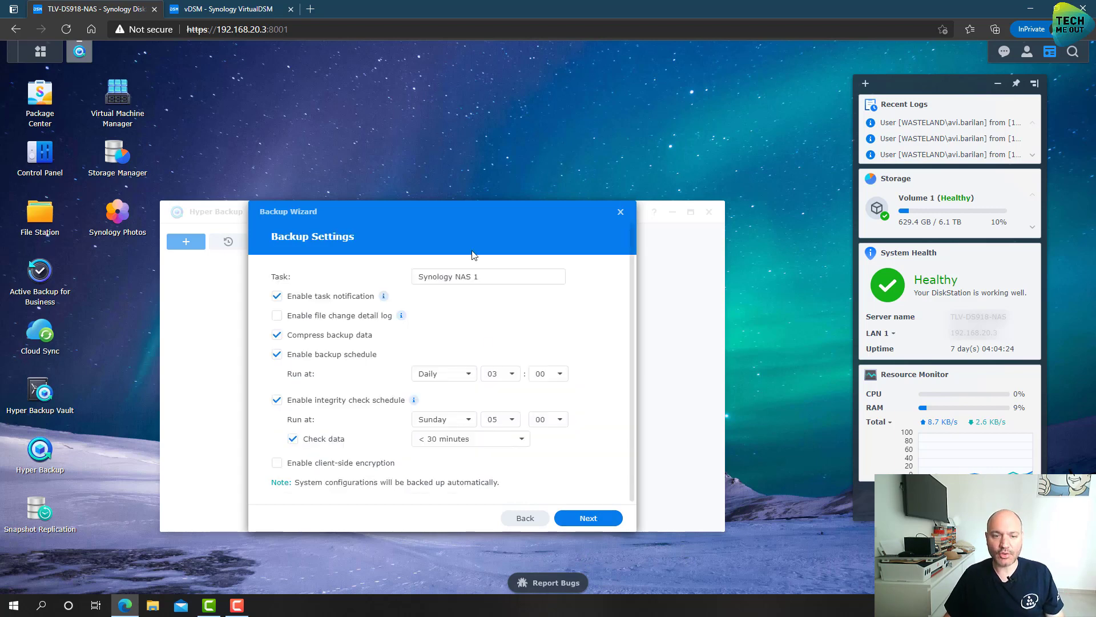
Name the backup task Critical and accept the remaining backup settings
left_click_drag(509, 279, 358, 286)
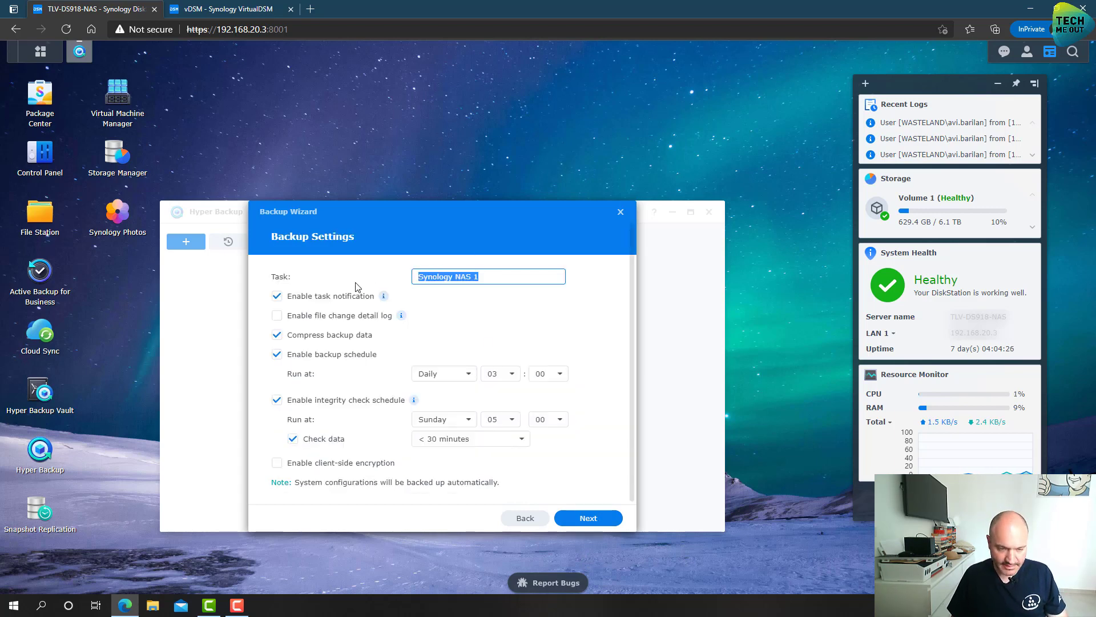
type("Cri")
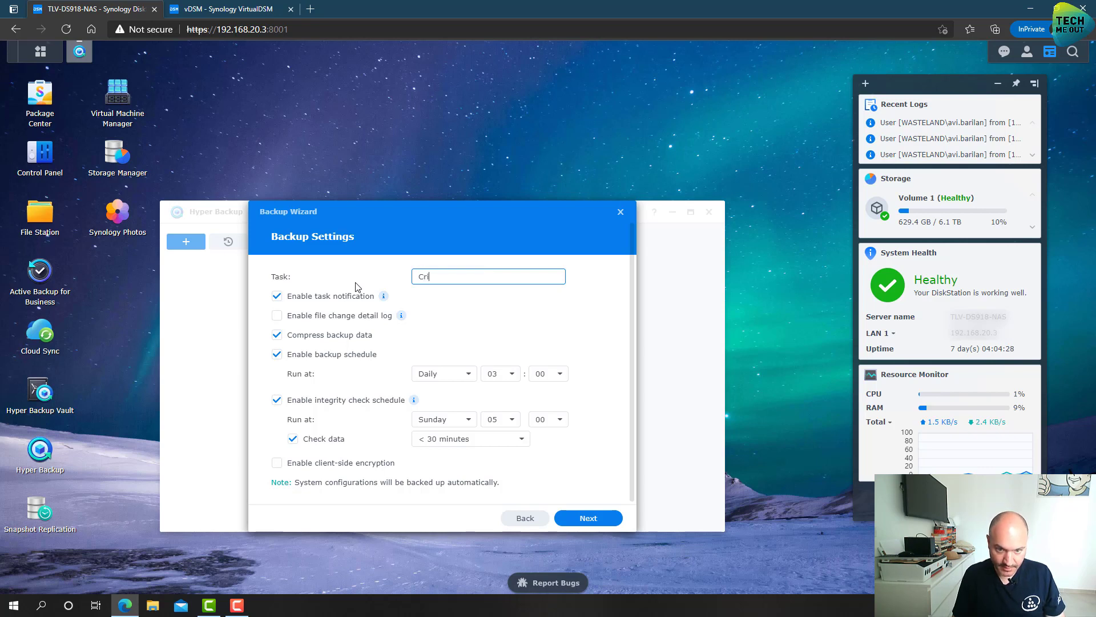
type("tical")
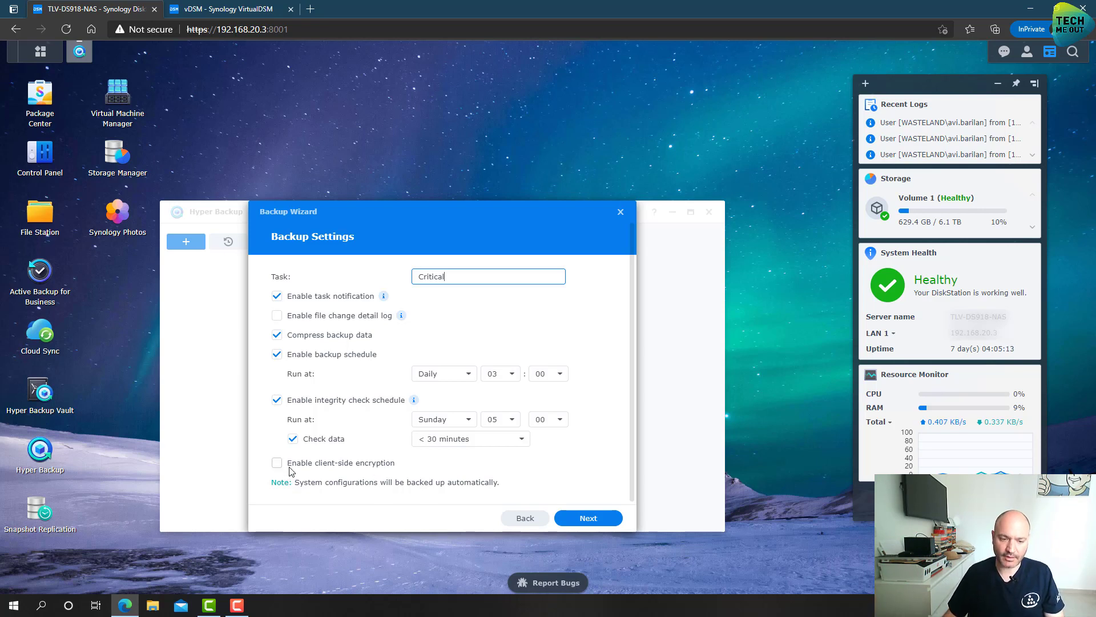
left_click(588, 518)
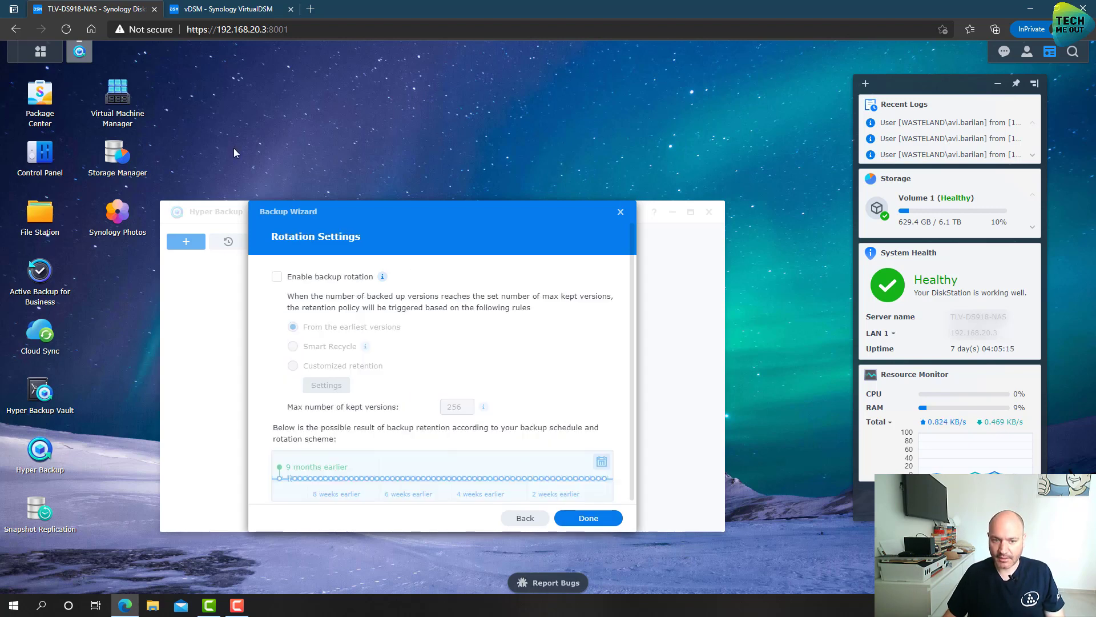
Enable backup rotation with Smart Recycle and a maximum of 10 kept versions
left_click(343, 279)
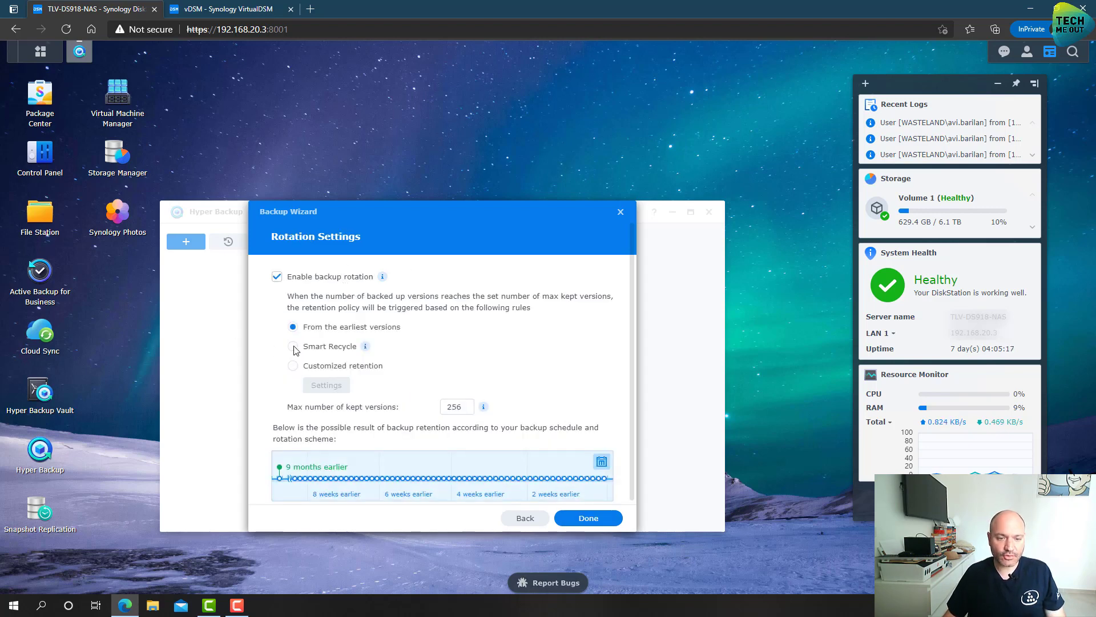
left_click(318, 349)
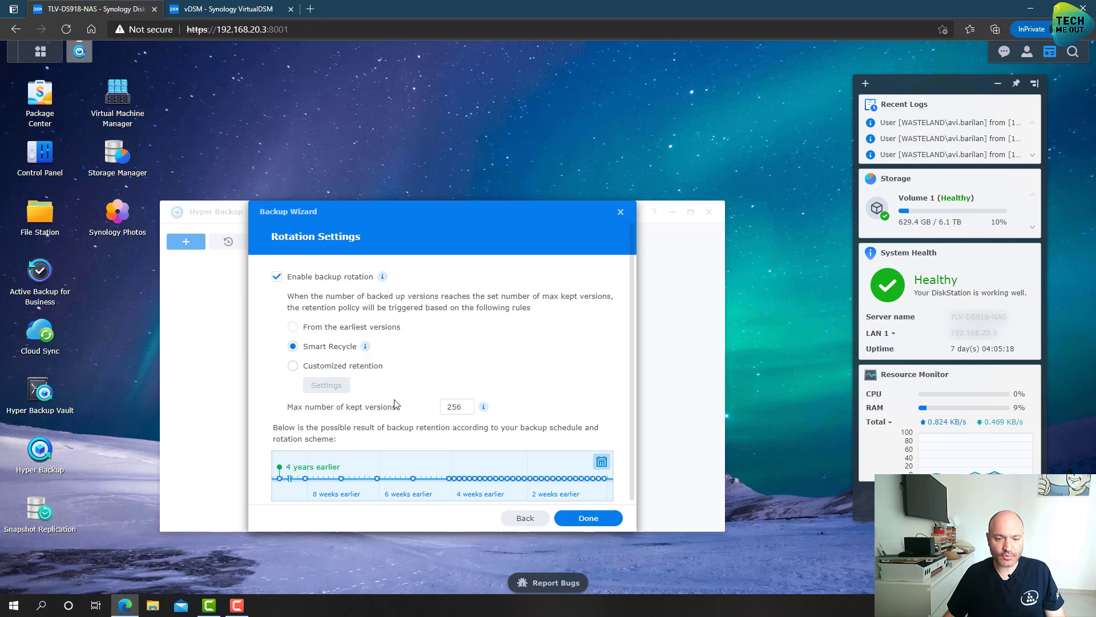
double_click(464, 407)
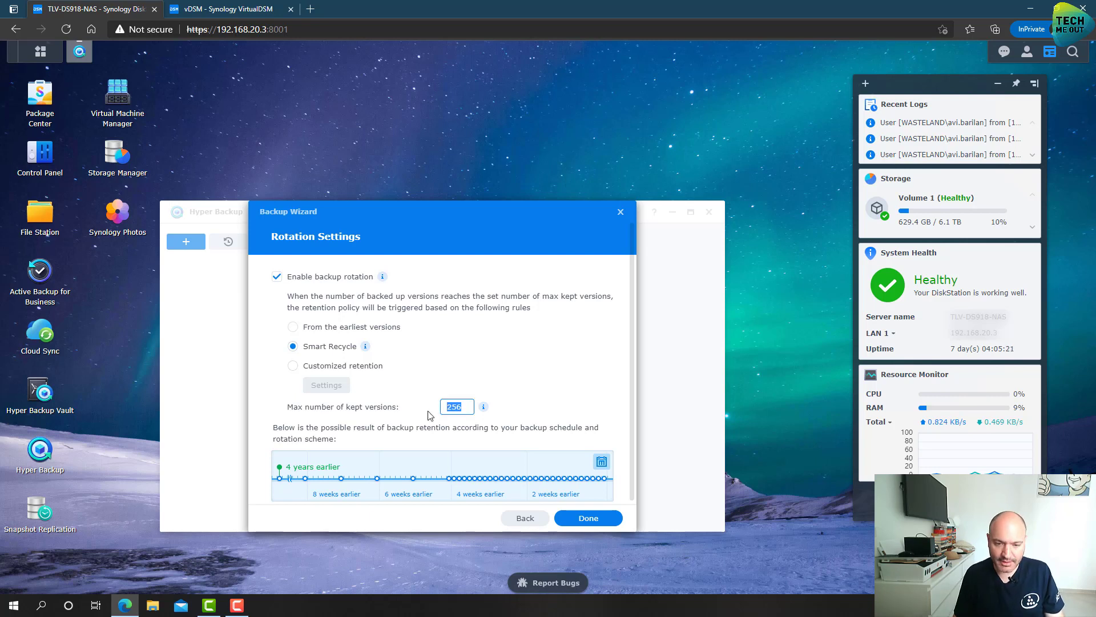
type("10")
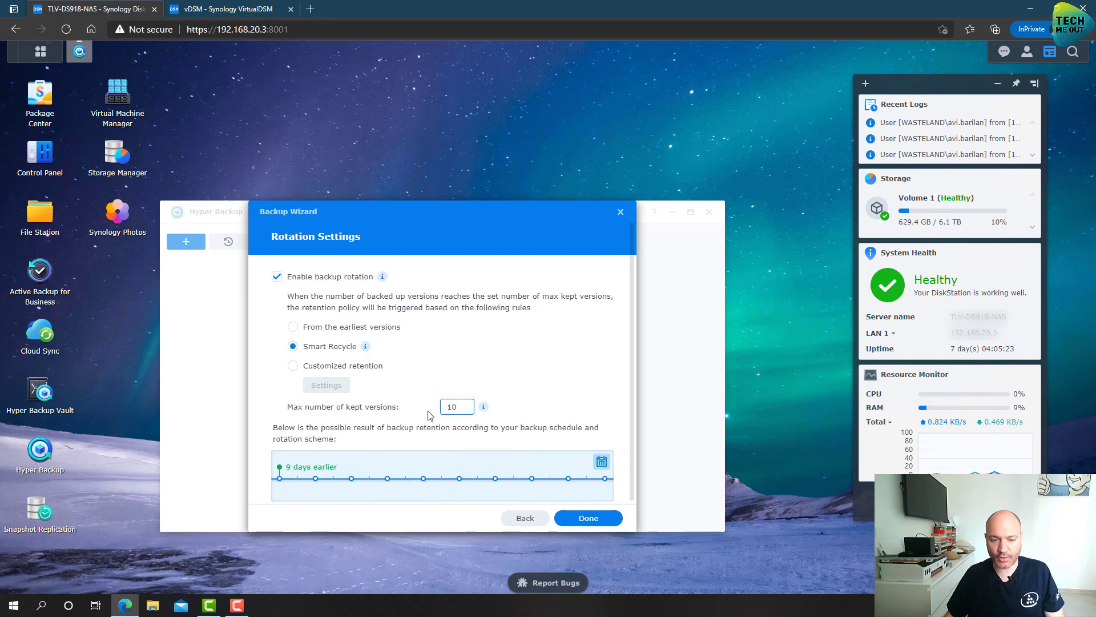
left_click(532, 402)
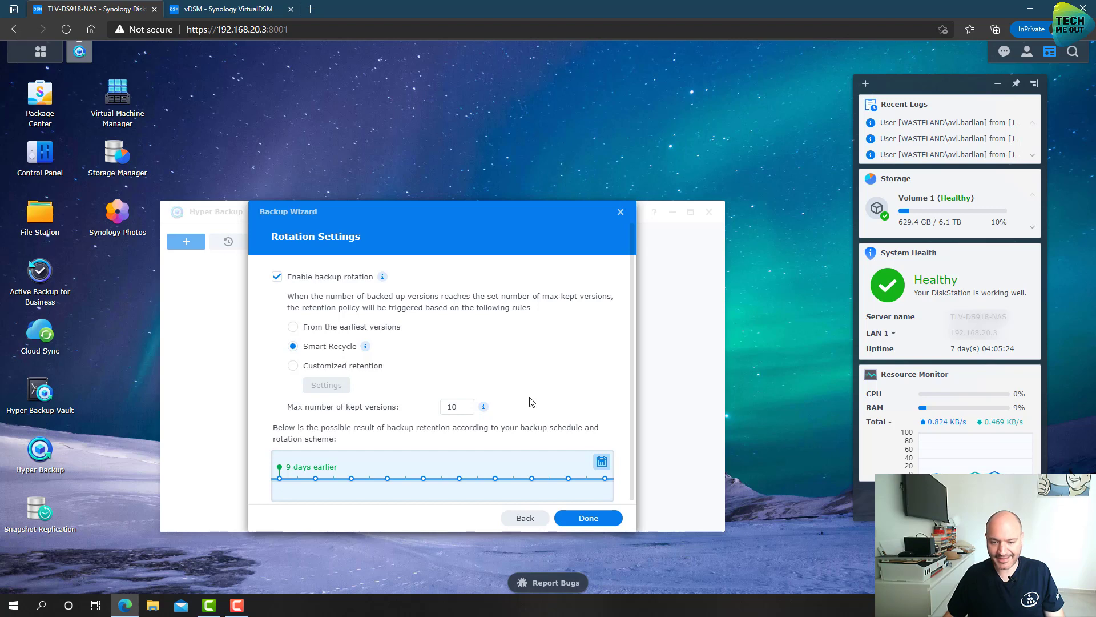
Create the Critical backup task and run it immediately, glancing at the vDSM desktop before returning to TLV-DS918-NAS
left_click(589, 519)
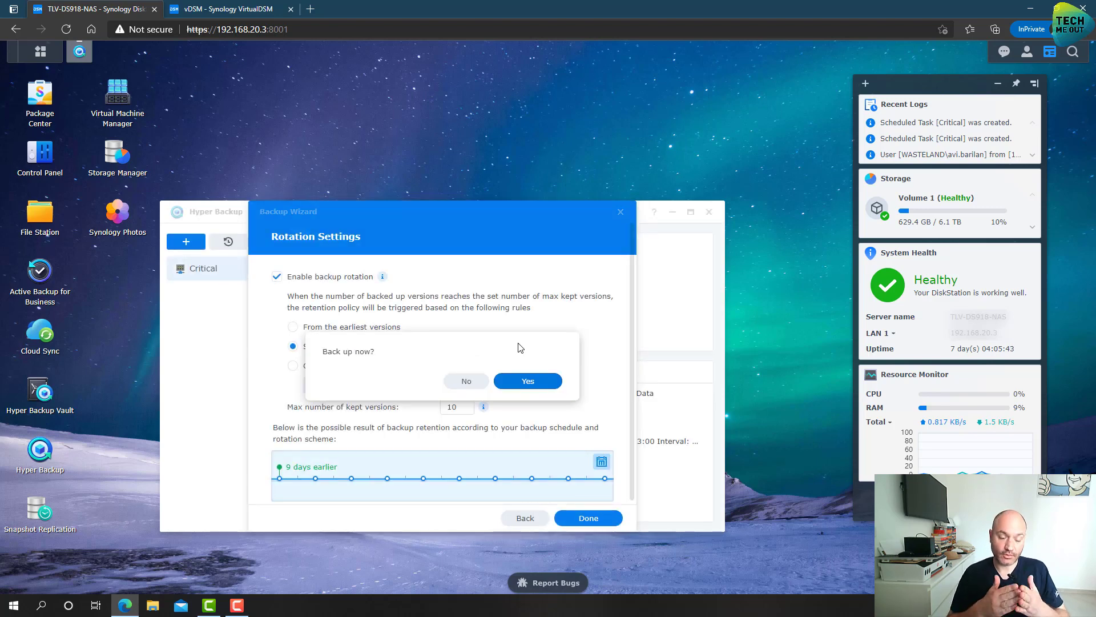
left_click(527, 383)
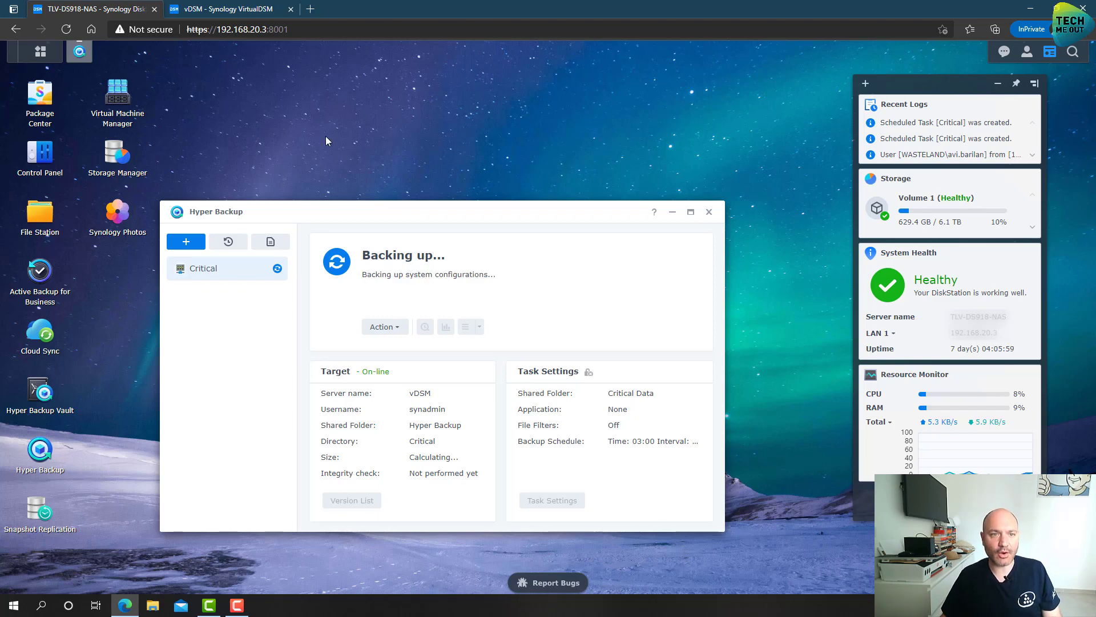
left_click(258, 10)
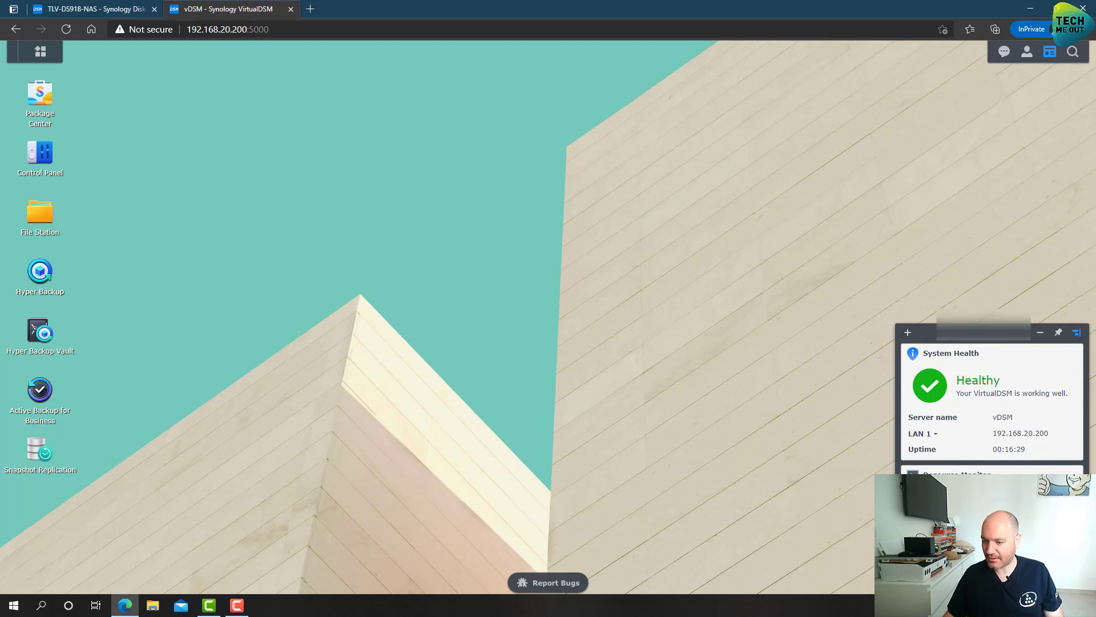
left_click(73, 10)
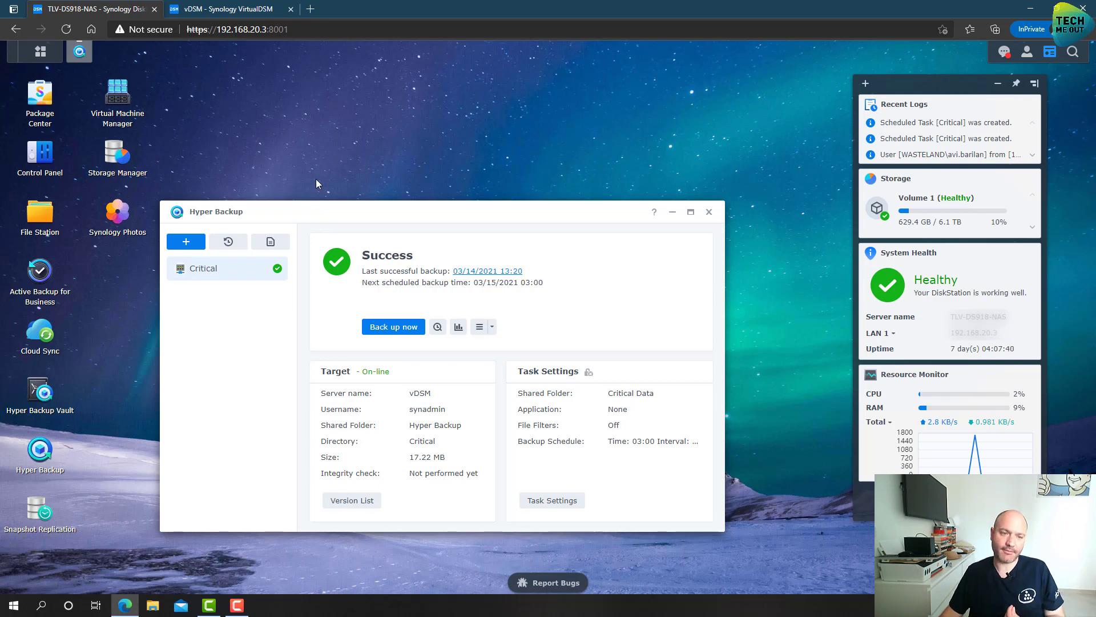
Start a new data backup task with Synology C2 Storage as the destination
left_click(188, 248)
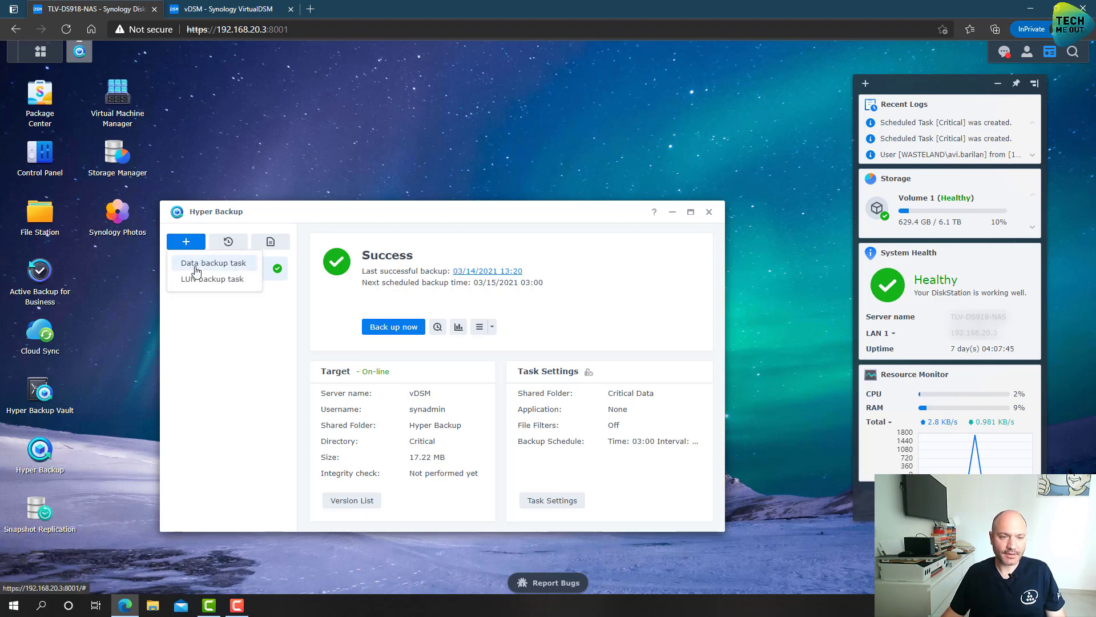
left_click(199, 263)
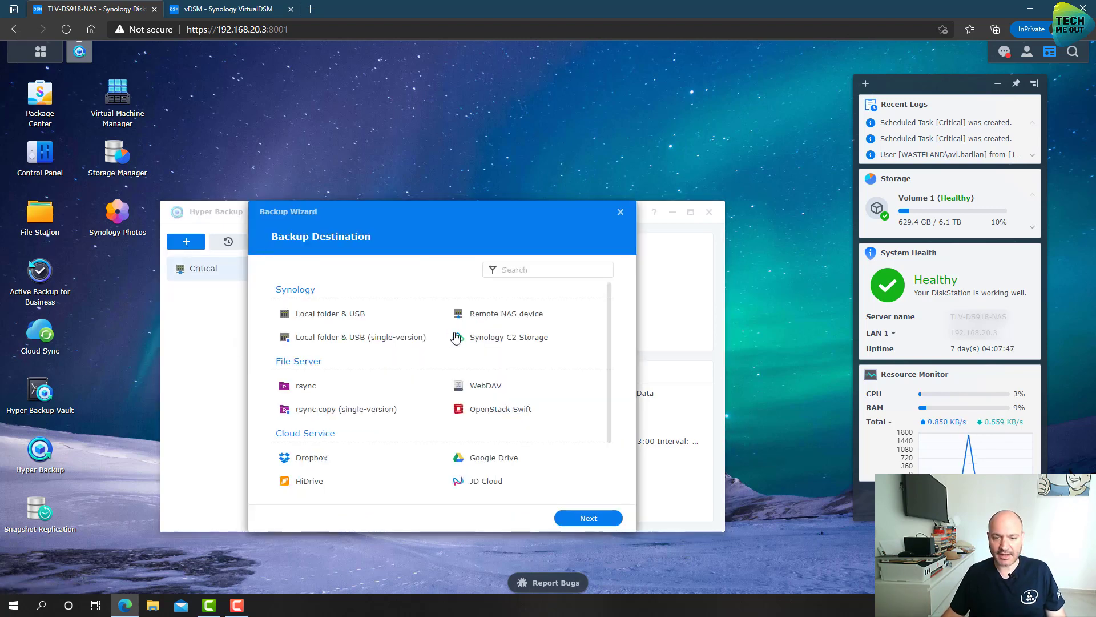
left_click(524, 343)
left_click(588, 518)
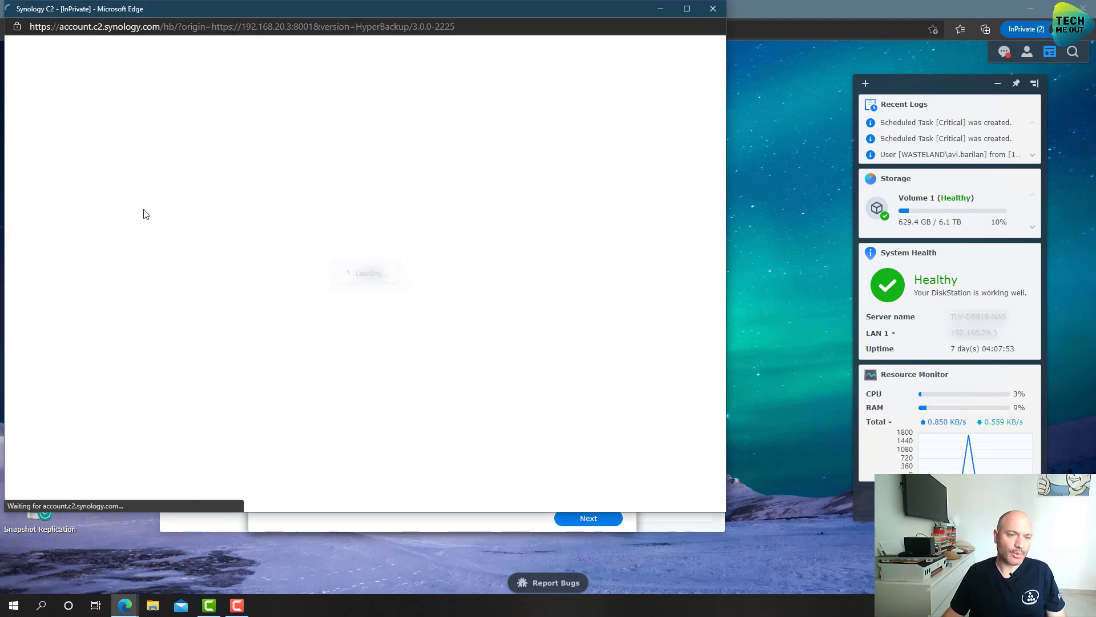
Sign in to the Synology C2 service with the saved account e-mail and password
left_click(353, 238)
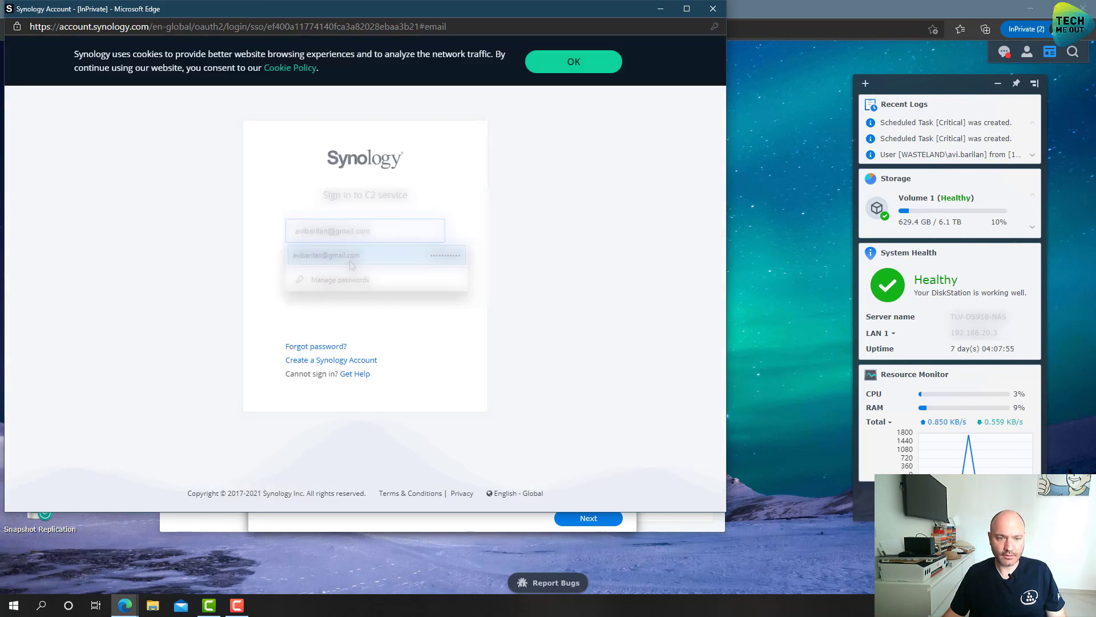
left_click(351, 253)
left_click(346, 272)
left_click(297, 301)
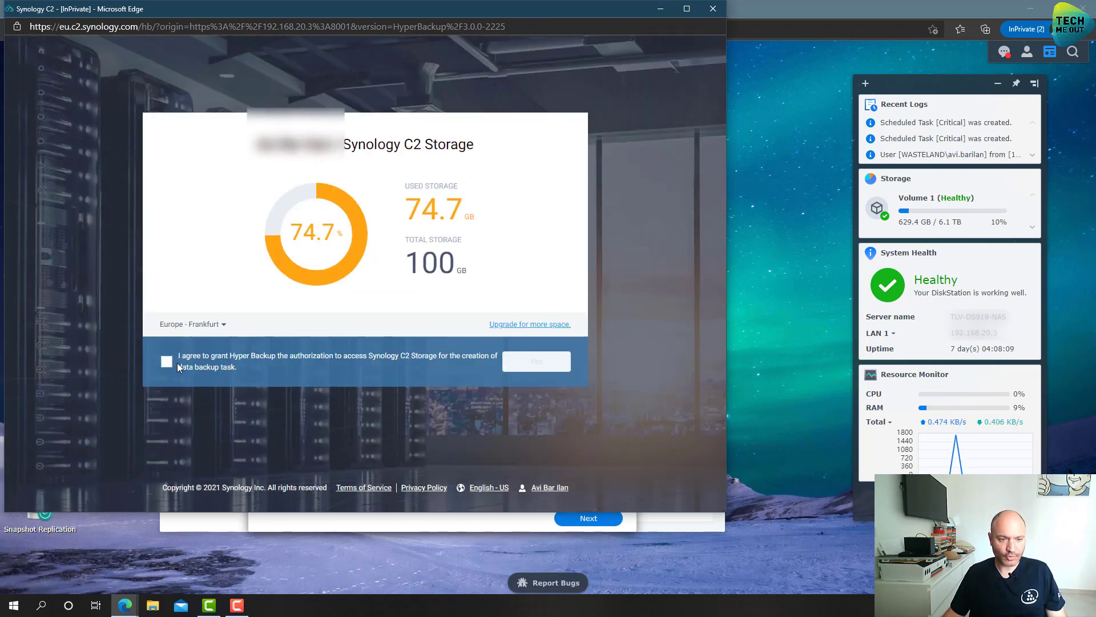
Authorize Hyper Backup to access Synology C2 Storage and create the backup task in a directory named Critical
left_click(177, 362)
left_click(537, 361)
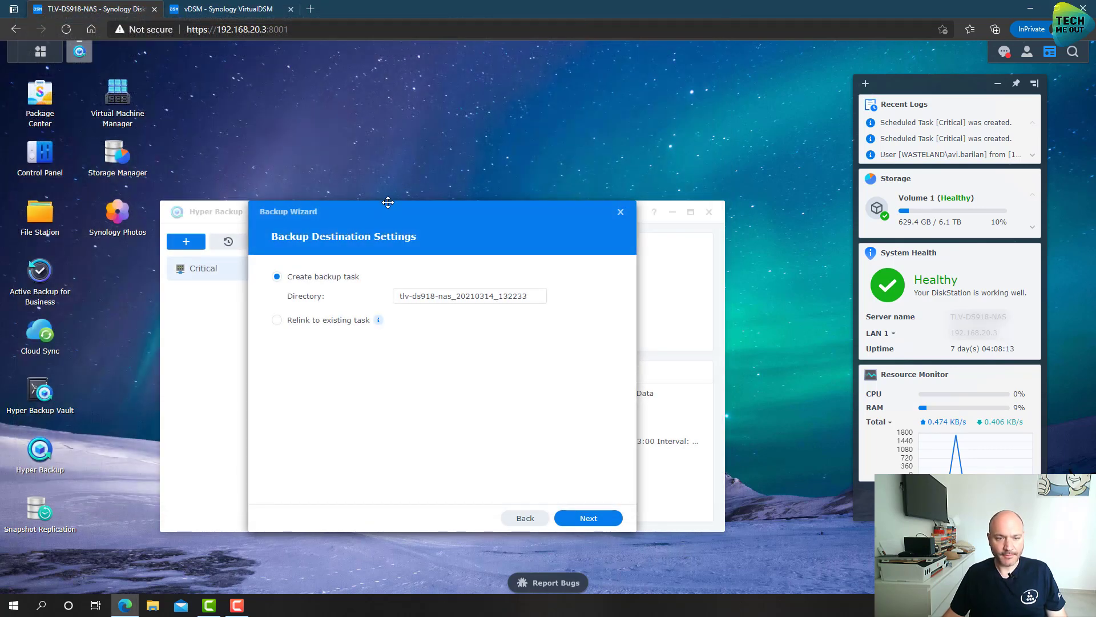
left_click(528, 297)
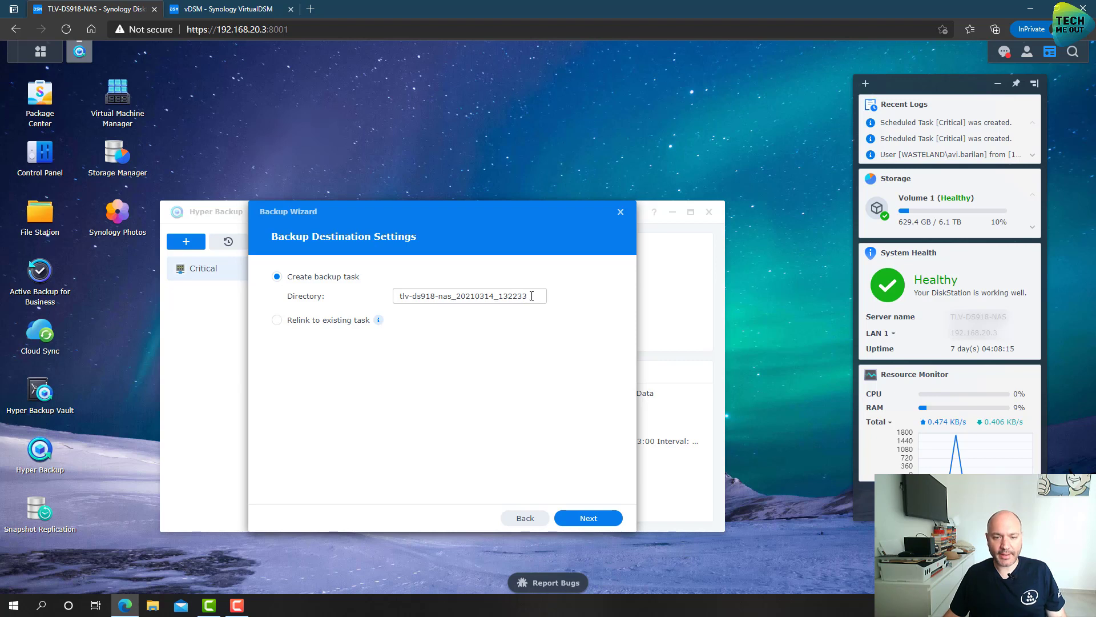
left_click_drag(528, 297, 289, 312)
type("Critical")
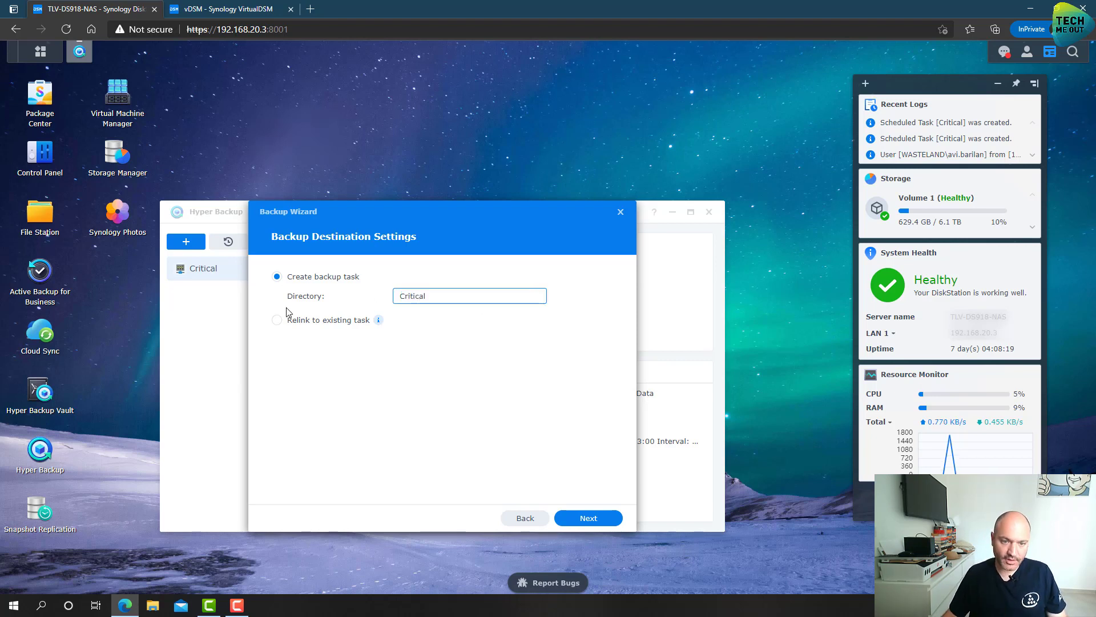
left_click(593, 518)
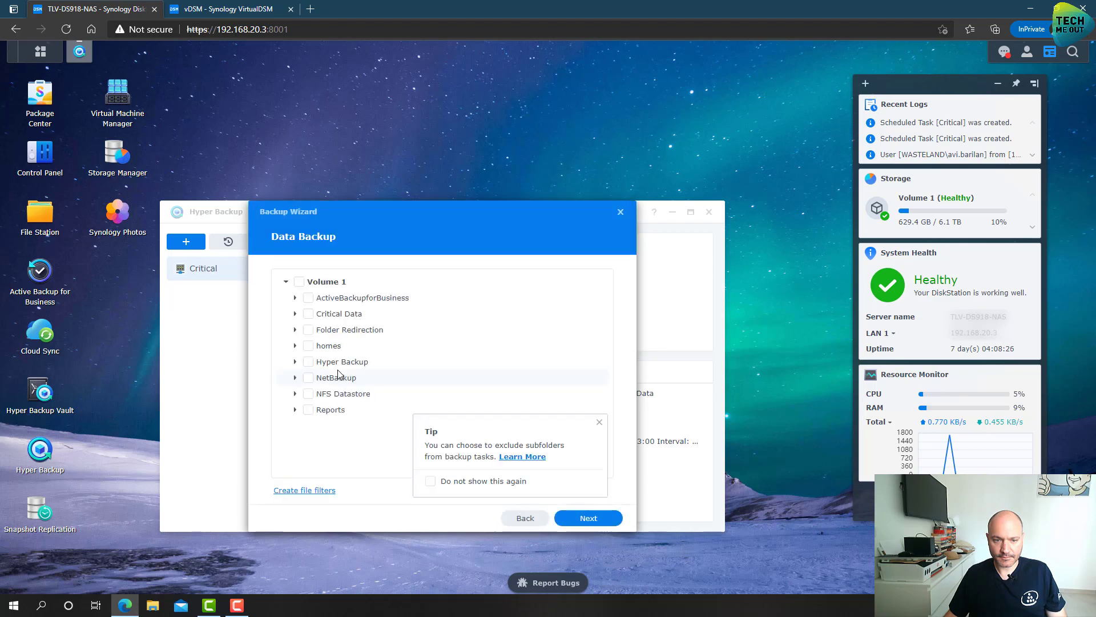
Choose the Critical Data folder as the backup source and include no applications
left_click(309, 315)
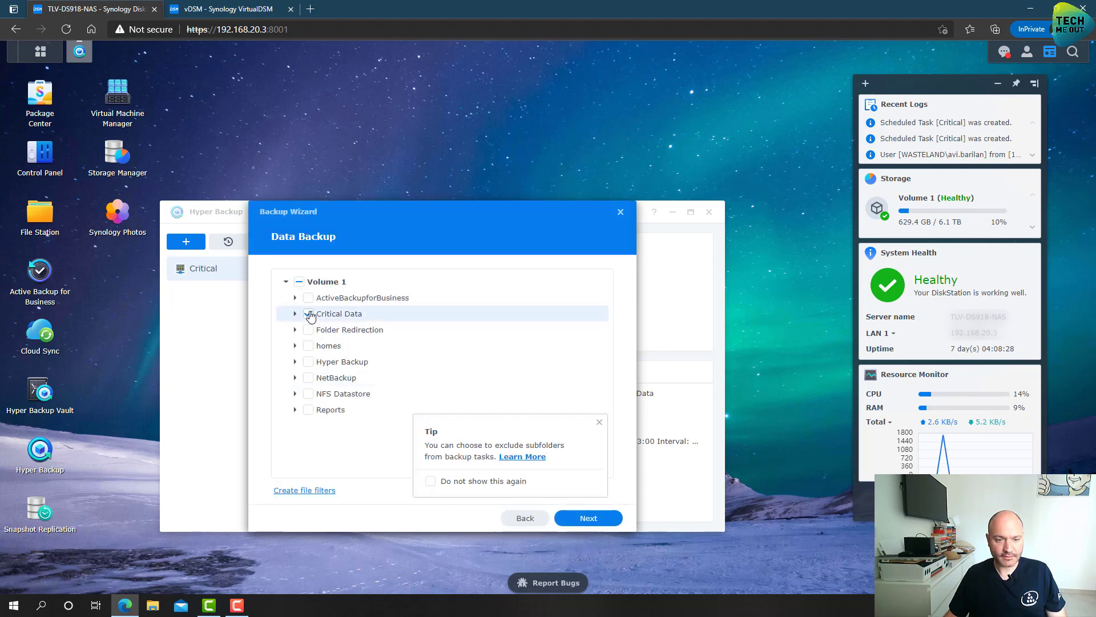
left_click(598, 423)
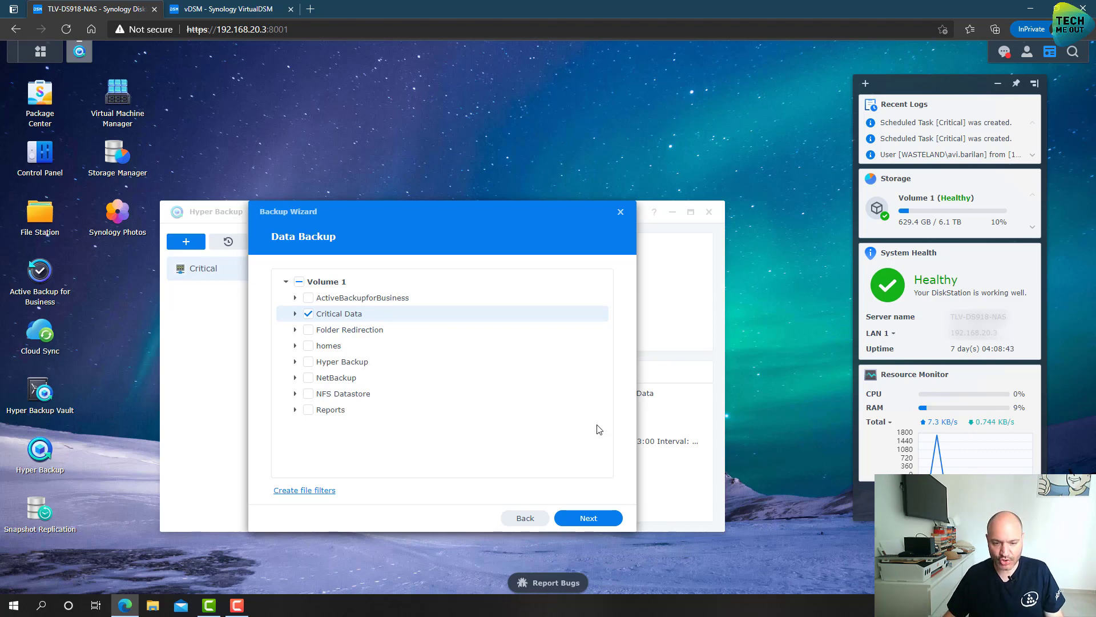
left_click(607, 523)
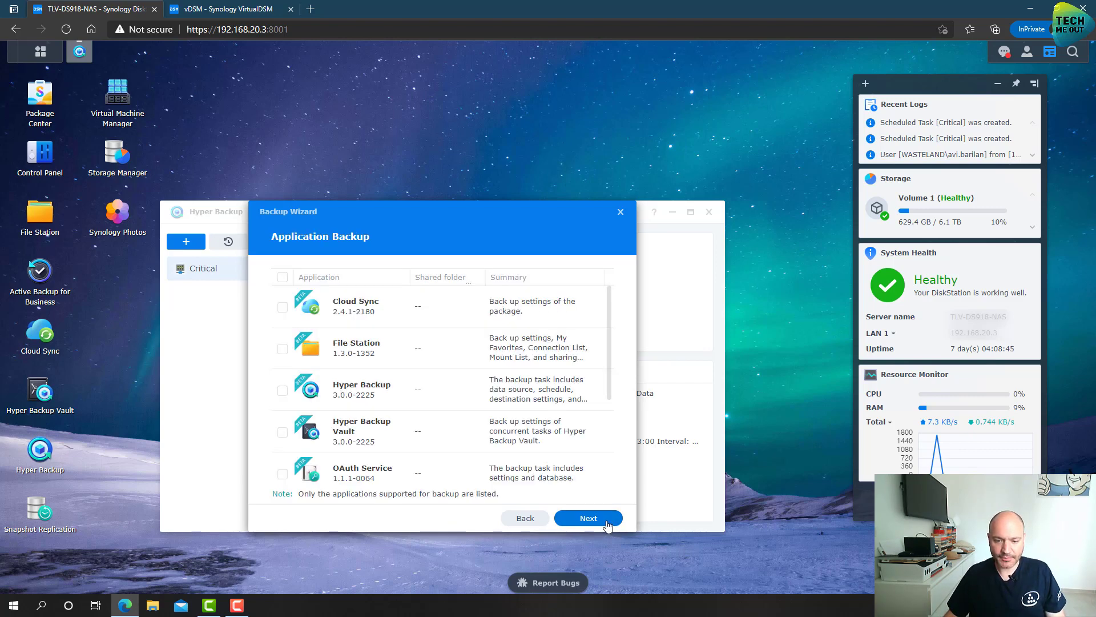
left_click(588, 518)
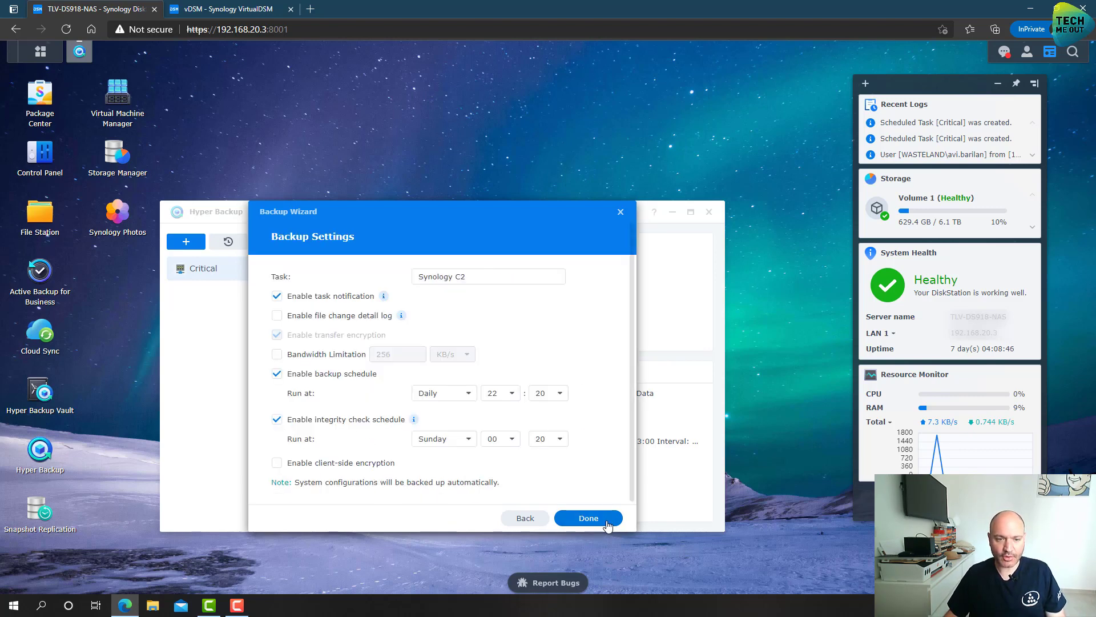
Name the task Synology C2 - Critical, create it with the default schedule settings and run the backup immediately
left_click(487, 276)
type("- ")
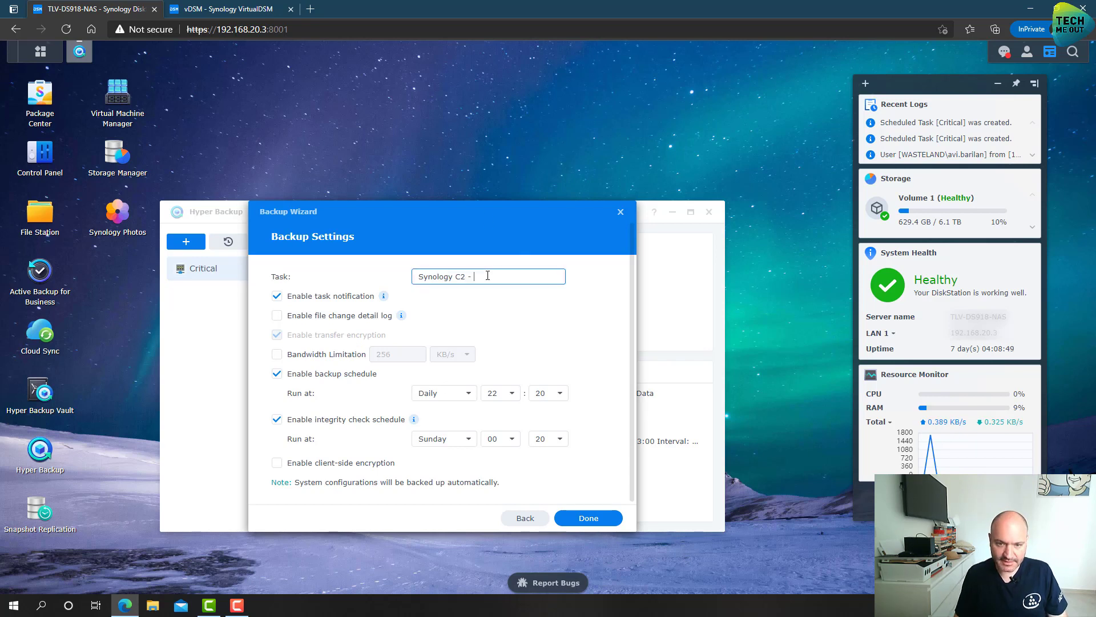
type("Critical")
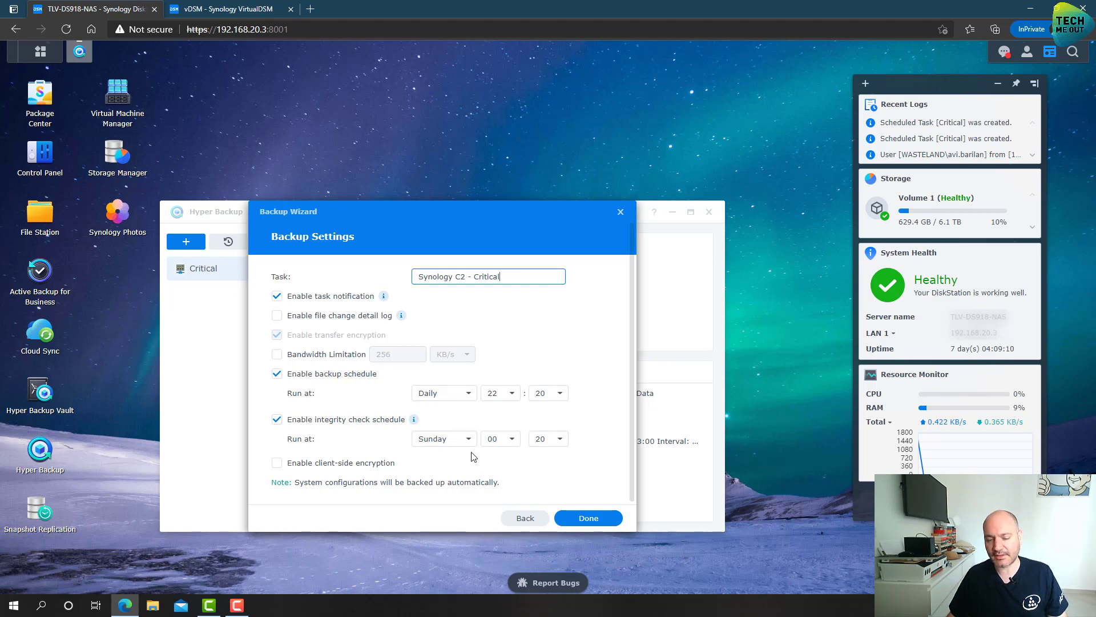
left_click(588, 518)
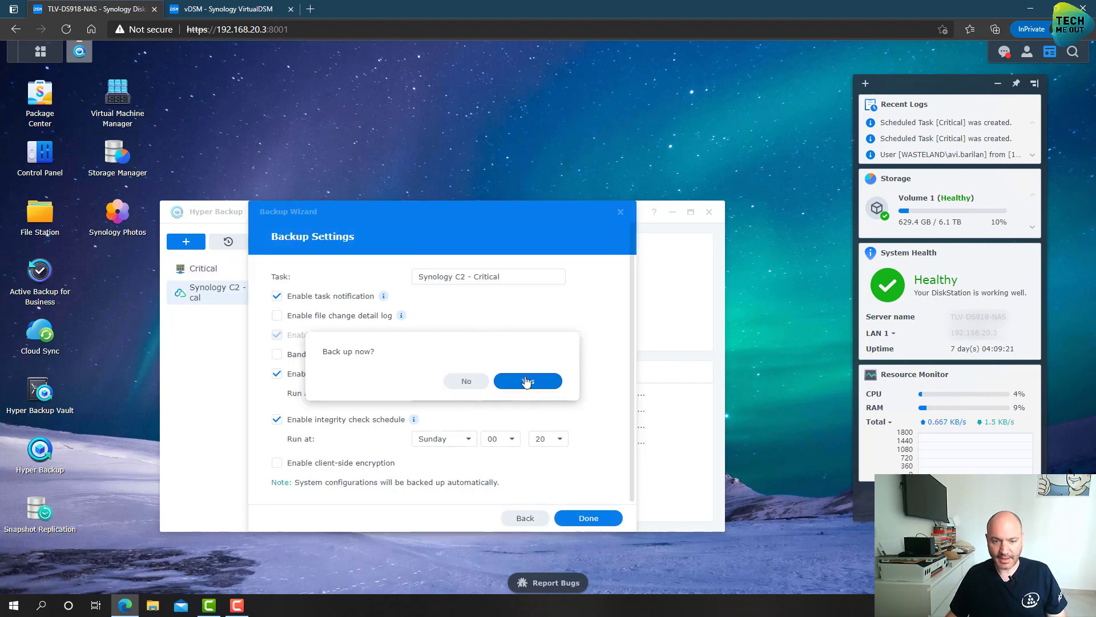
left_click(528, 384)
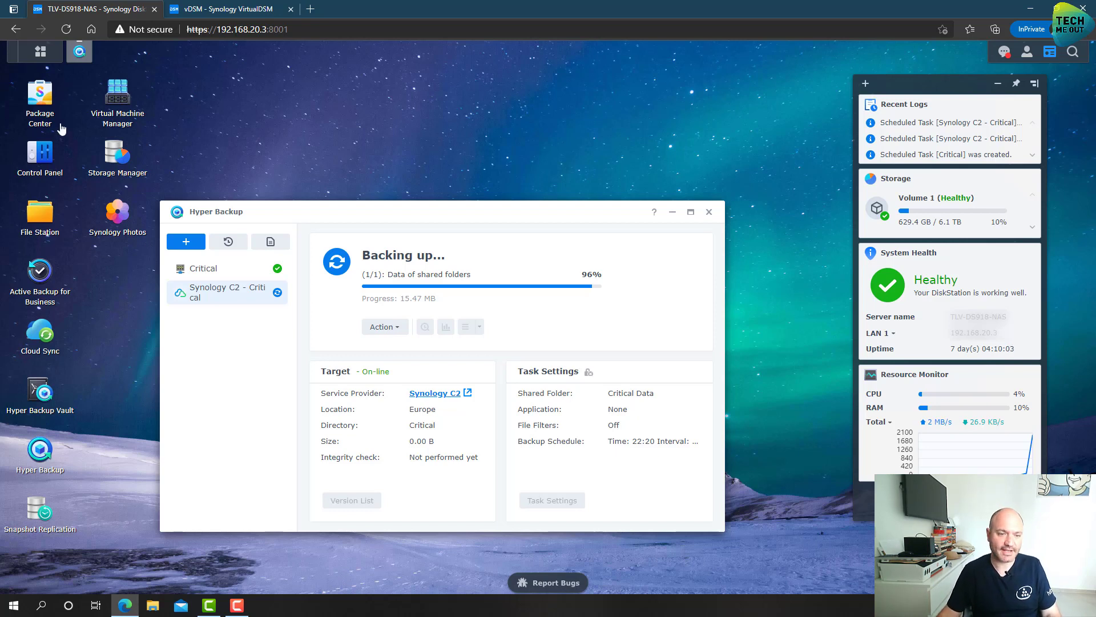
Open the Critical Data folder in File Station and select all its contents
left_click(41, 222)
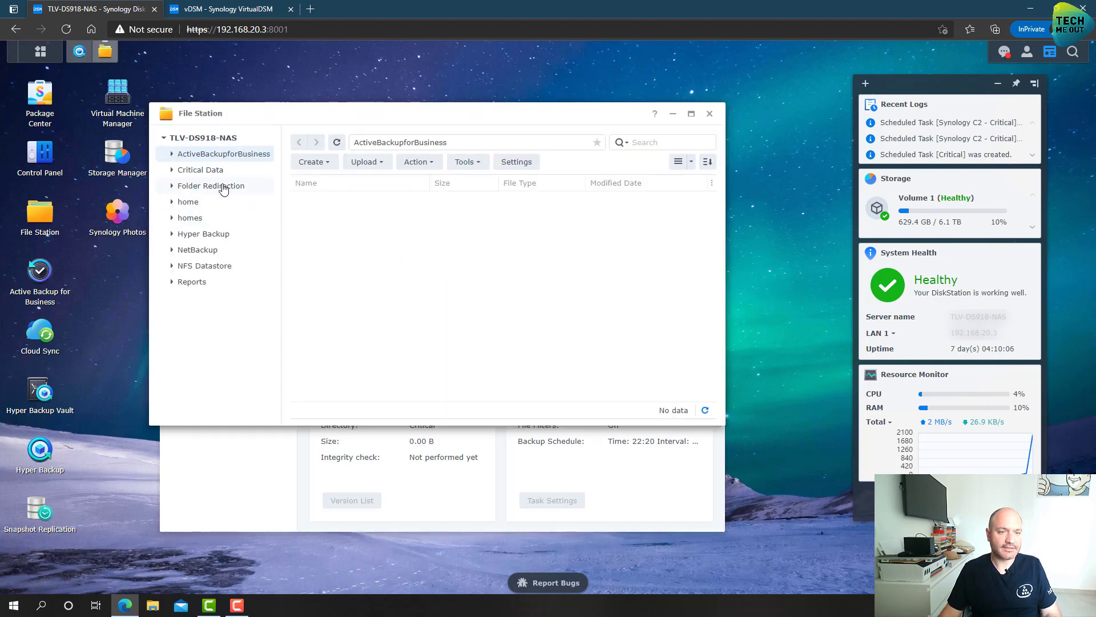
left_click(208, 172)
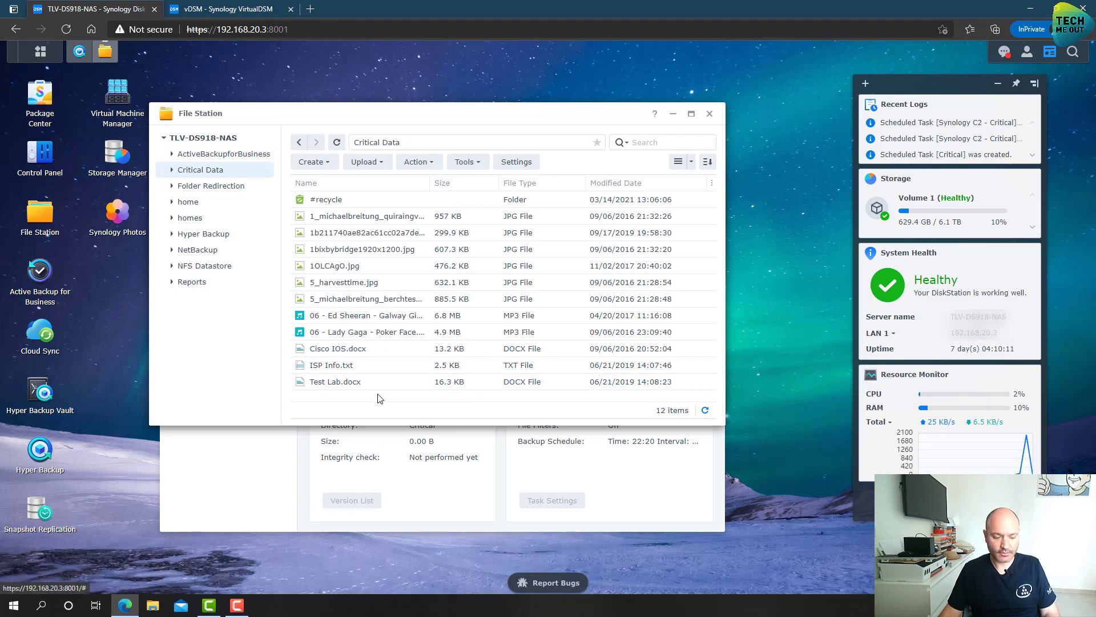
key("ctrl+a")
right_click(344, 329)
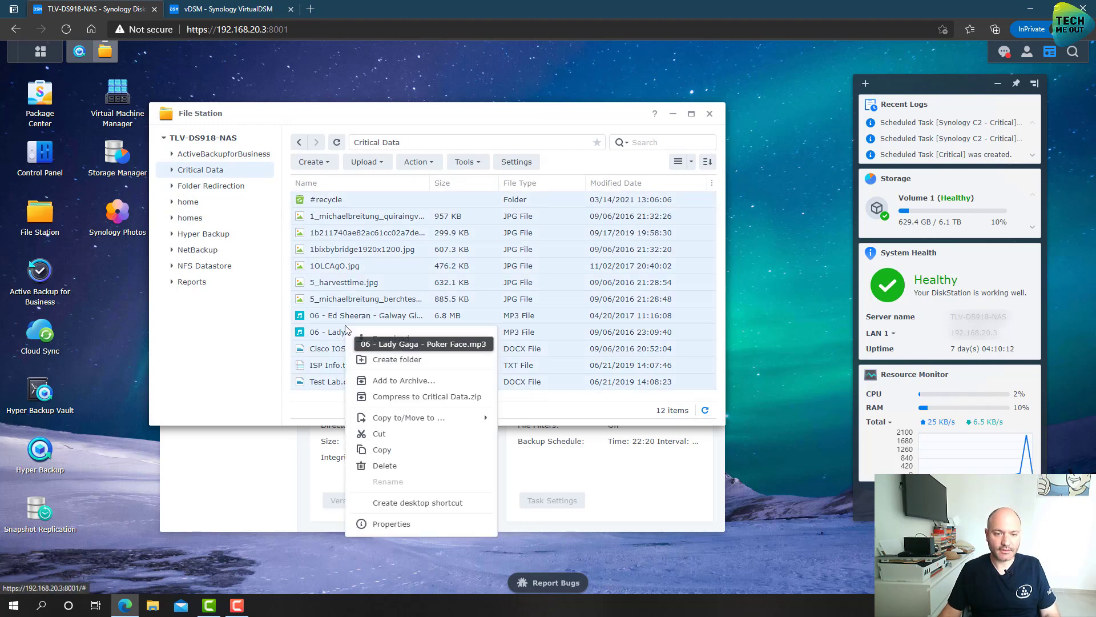
left_click(377, 466)
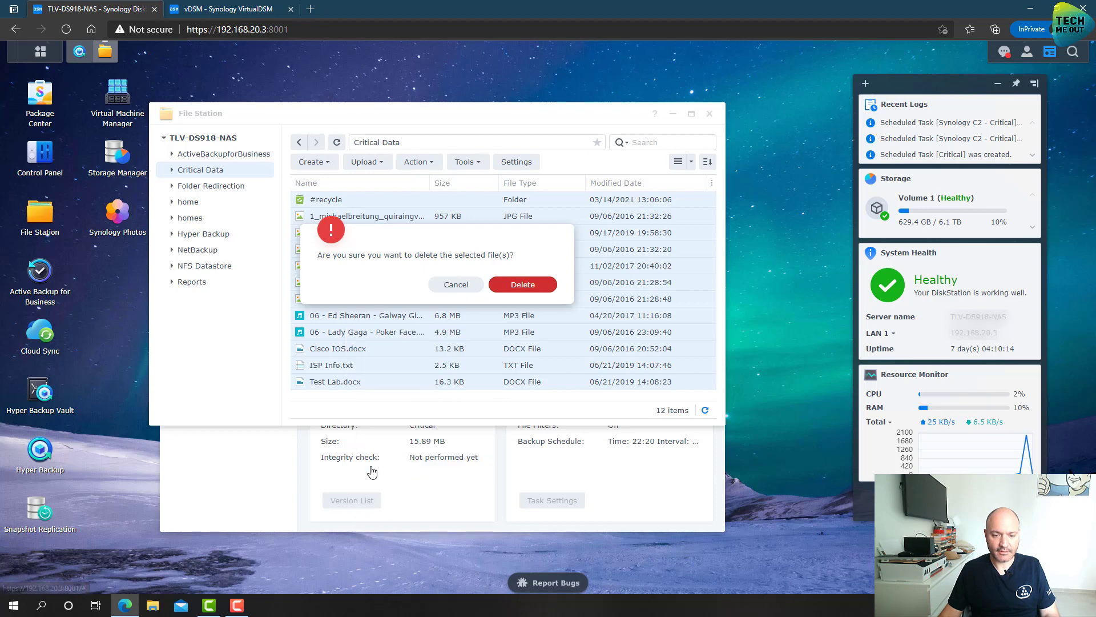
left_click(407, 467)
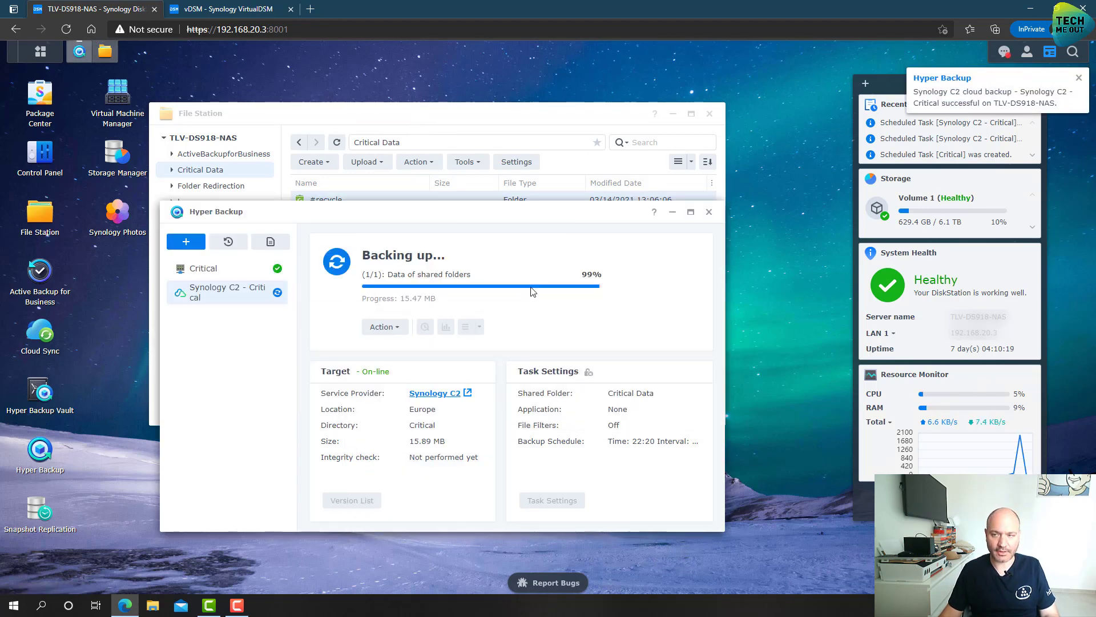
left_click(421, 124)
left_click(453, 287)
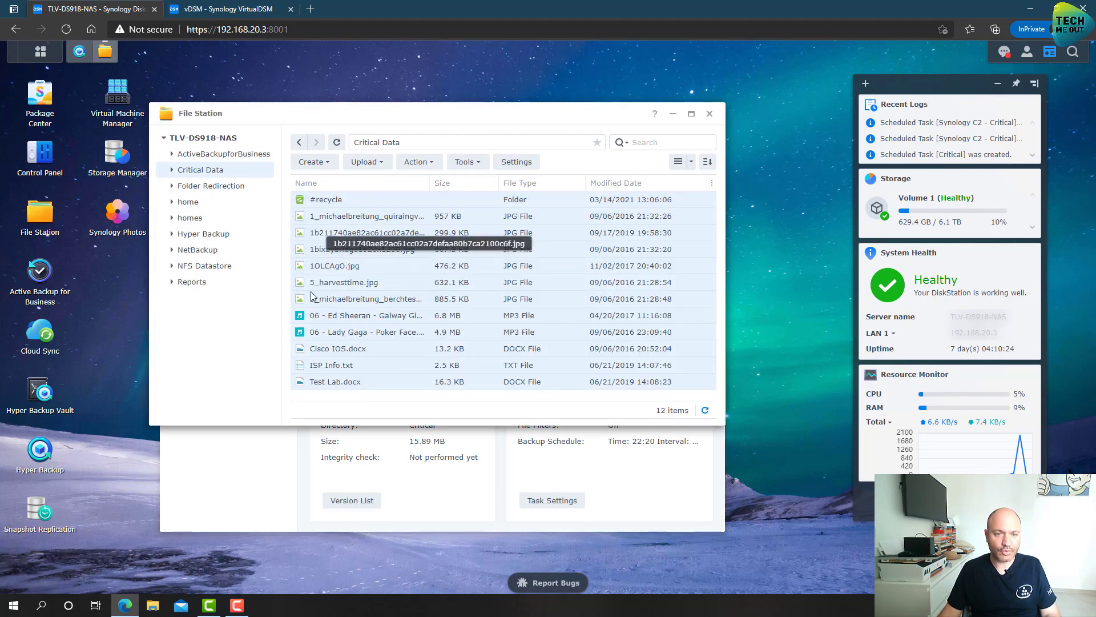
Delete all selected files from the Critical Data folder and close File Station
right_click(351, 297)
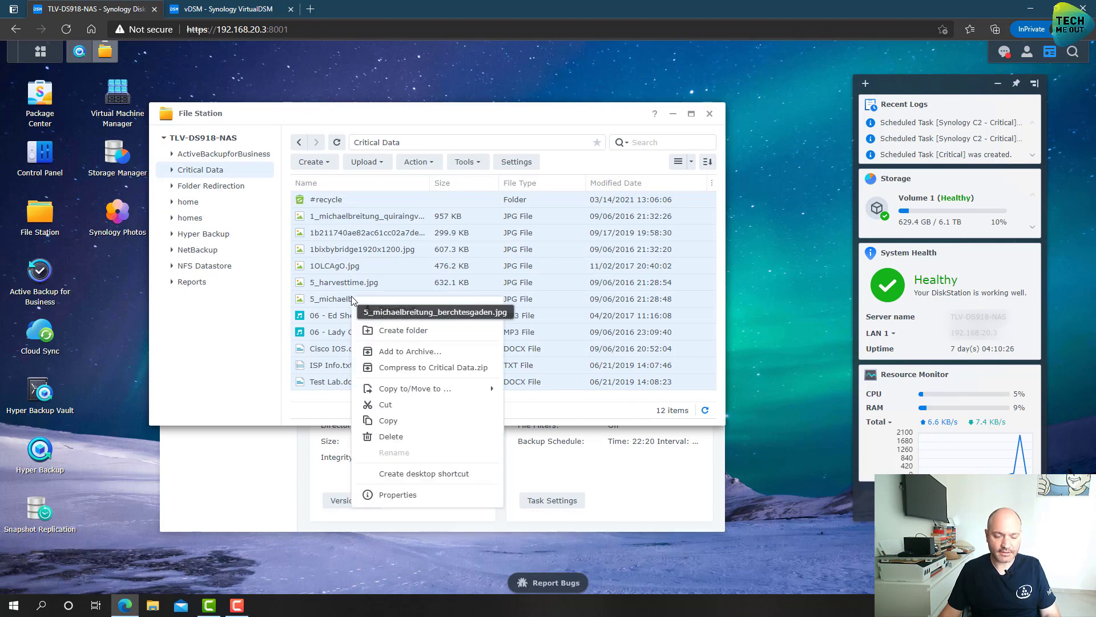
left_click(381, 437)
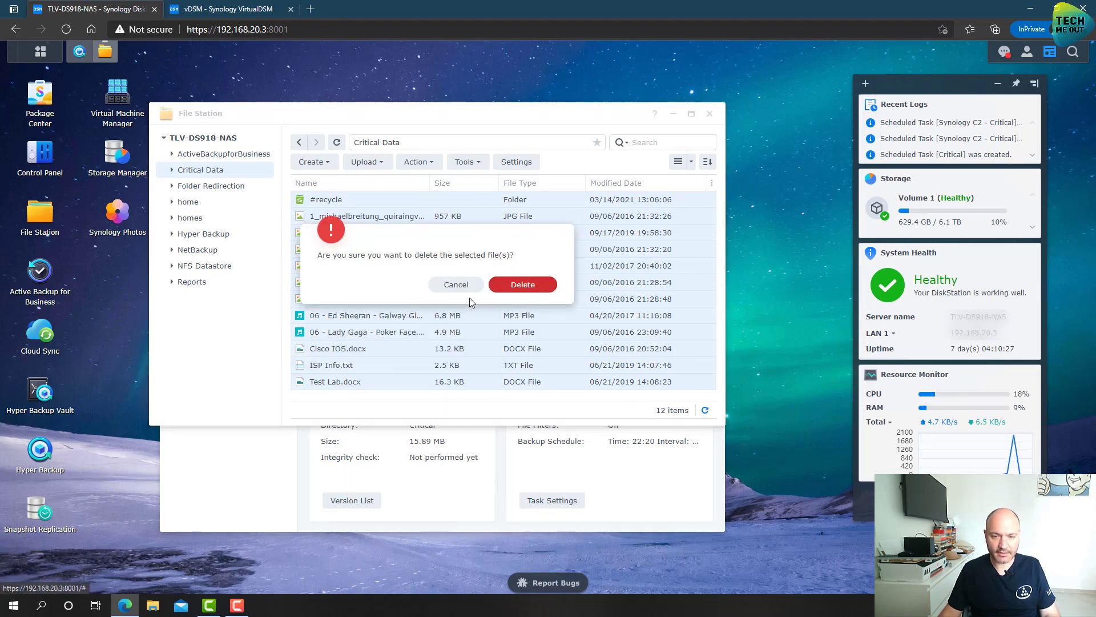
left_click(519, 290)
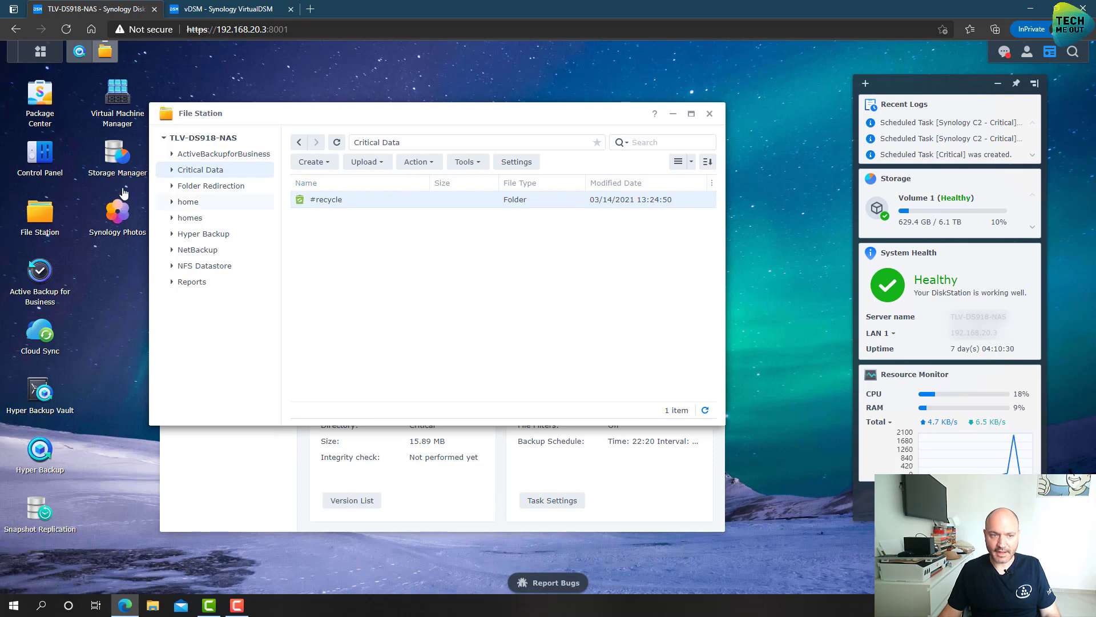
left_click(360, 280)
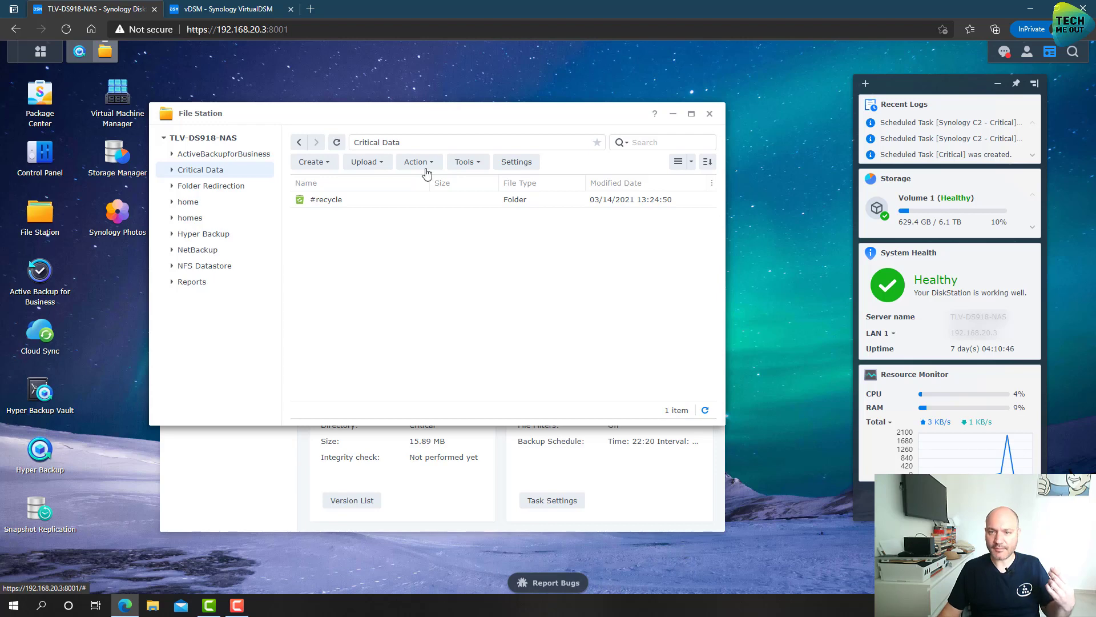
left_click(709, 113)
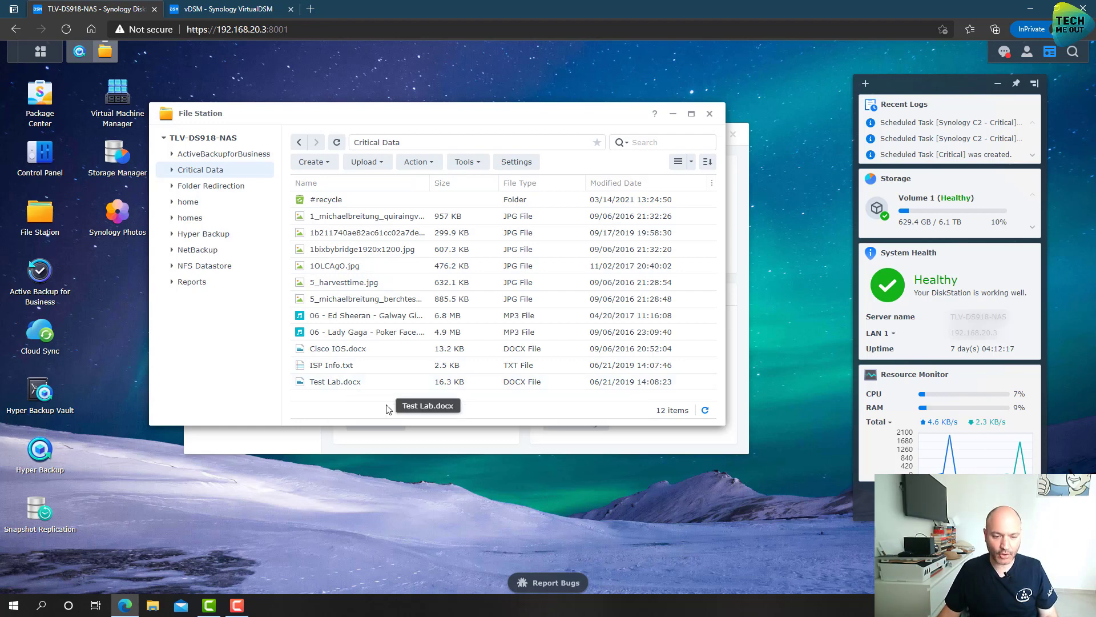
Select and delete the restored files in the Critical Data folder again, closing File Station when done
key("ctrl+a")
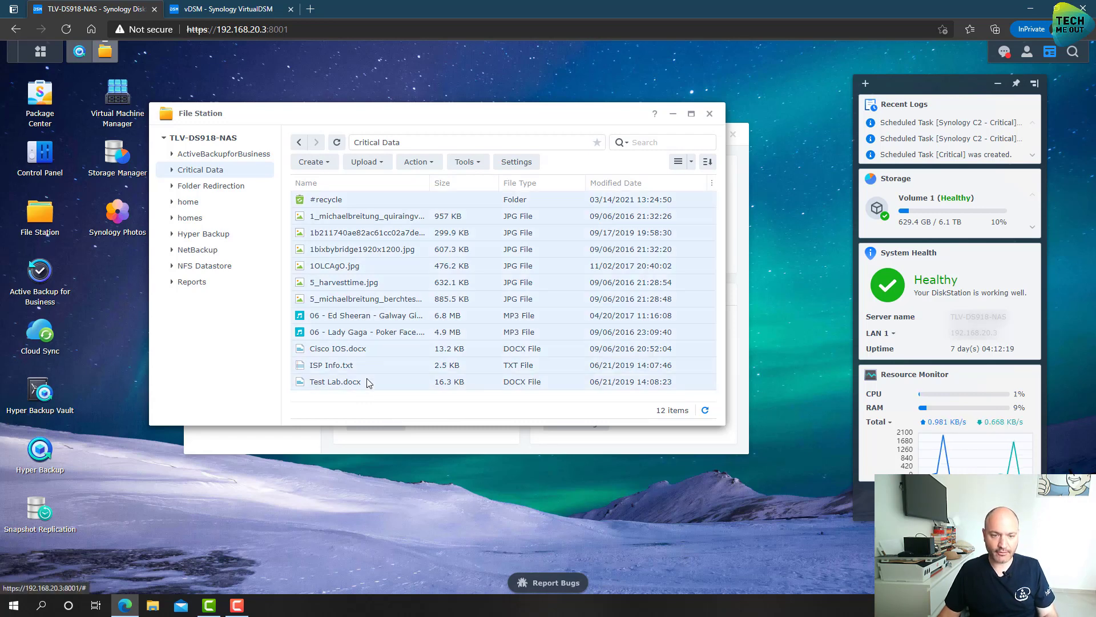
right_click(364, 359)
left_click(394, 500)
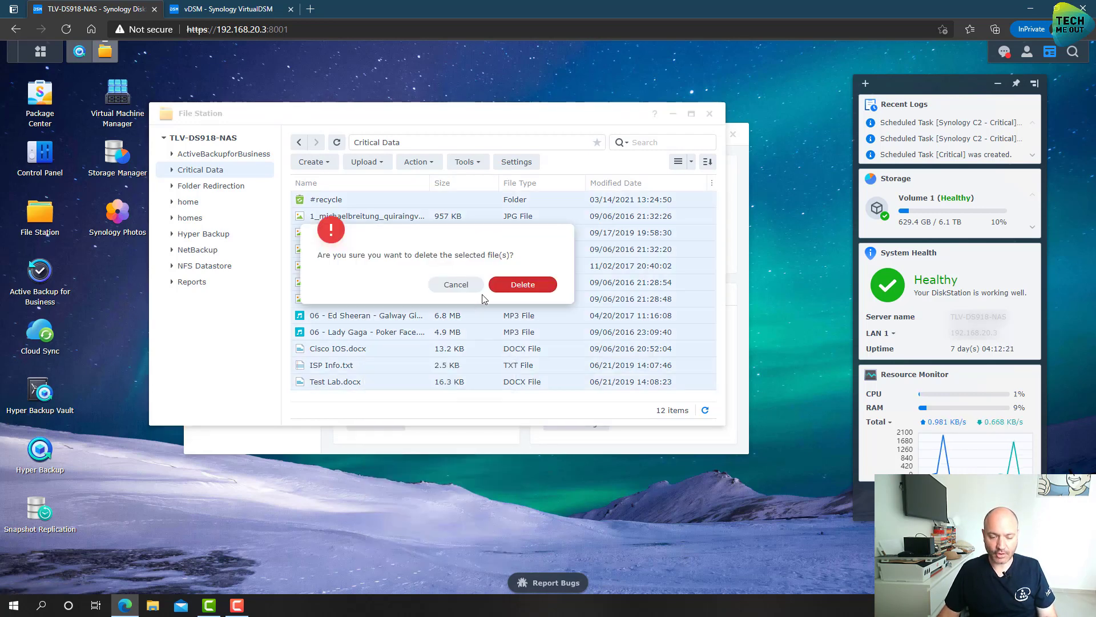
left_click(517, 284)
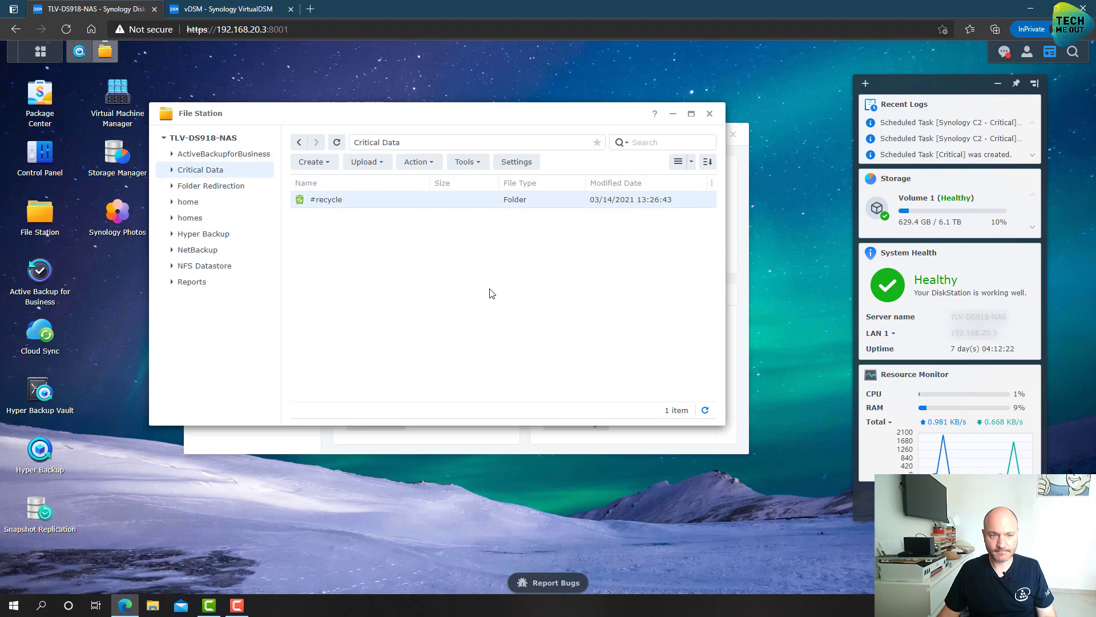
left_click(709, 113)
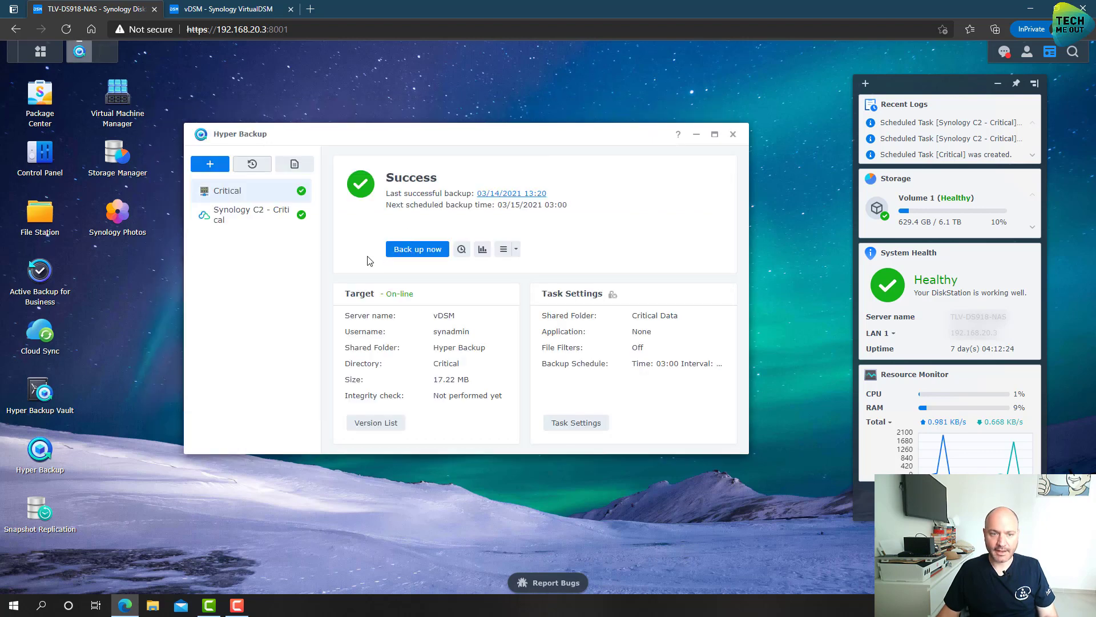
Remove both Hyper Backup tasks and start a data restoration from existing repositories with Remote NAS device as the source
left_click(255, 208)
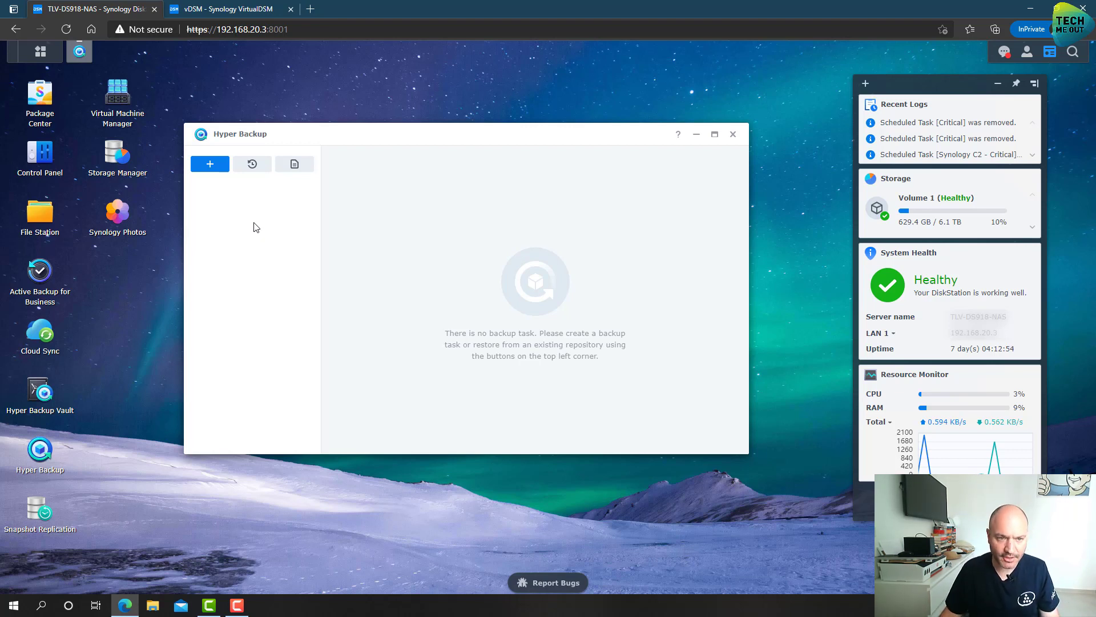
left_click(254, 167)
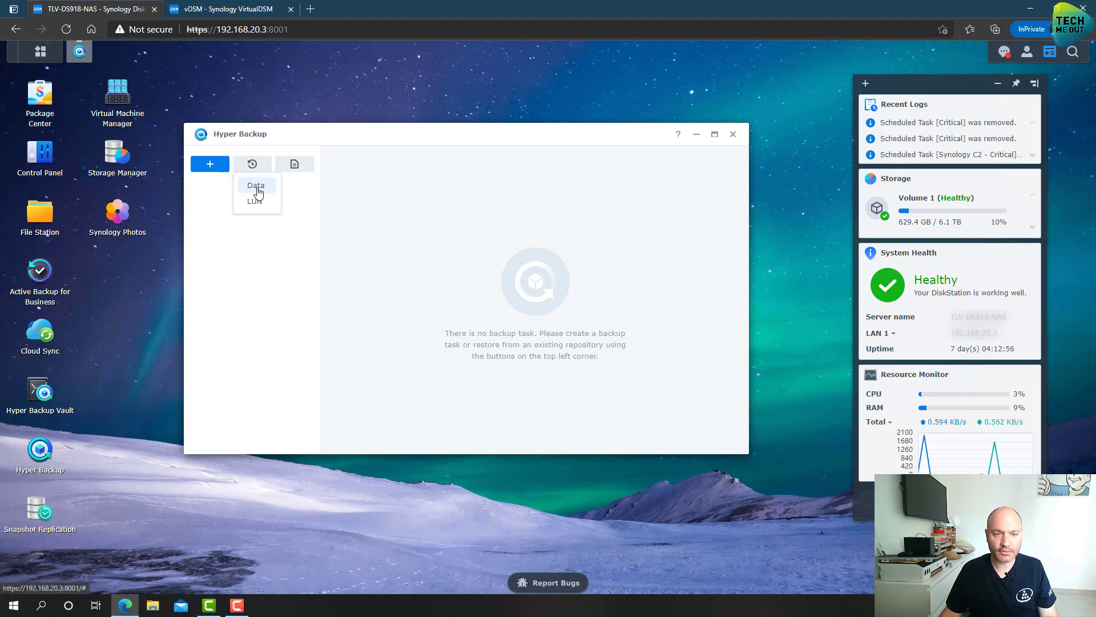
left_click(255, 182)
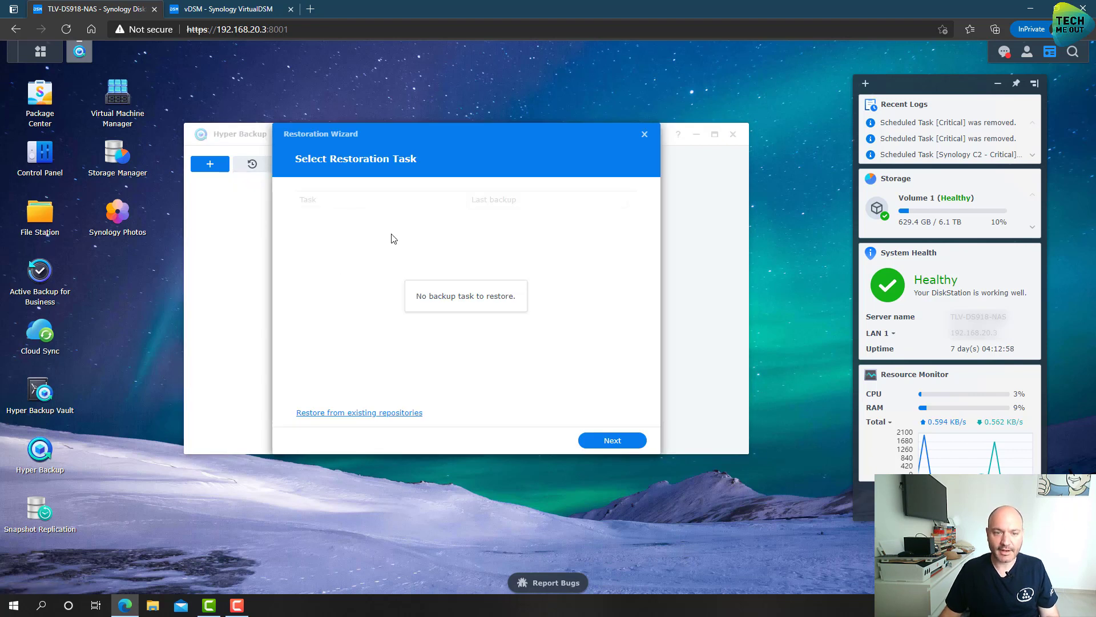
left_click(349, 417)
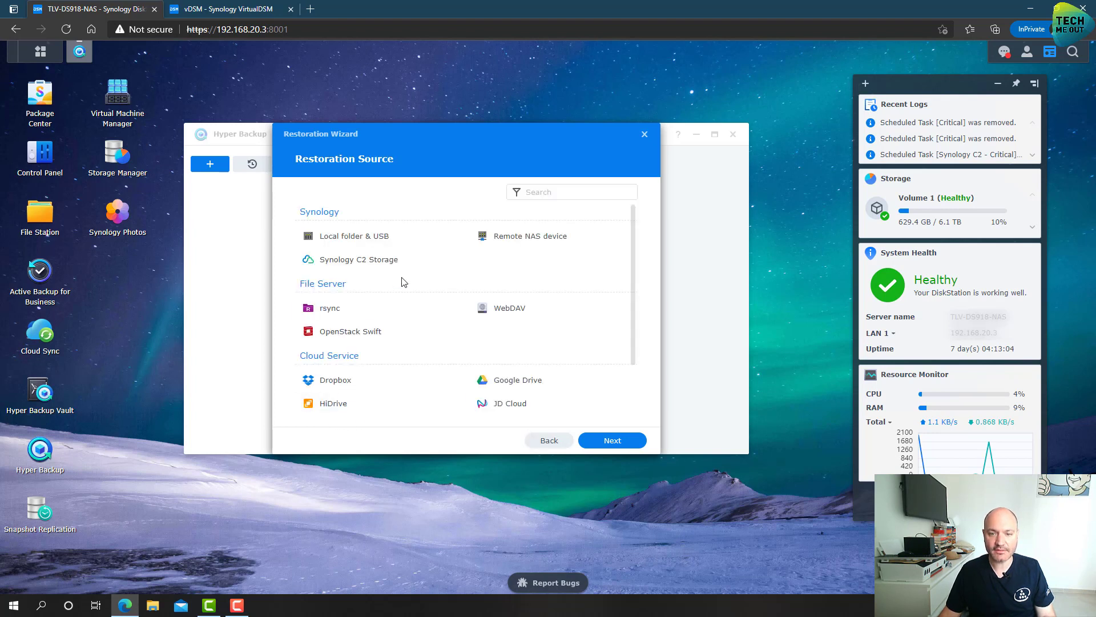
left_click(508, 244)
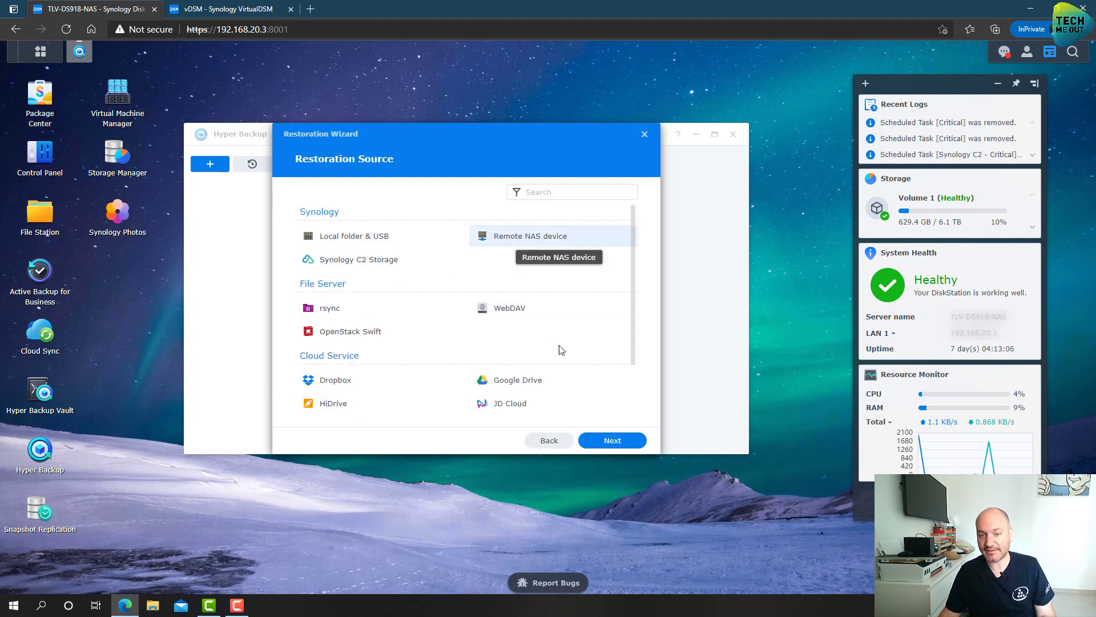
left_click(608, 440)
Connect to the vDSM server and set the restoration source to shared folder Hyper Backup with the Critical directory
left_click(591, 205)
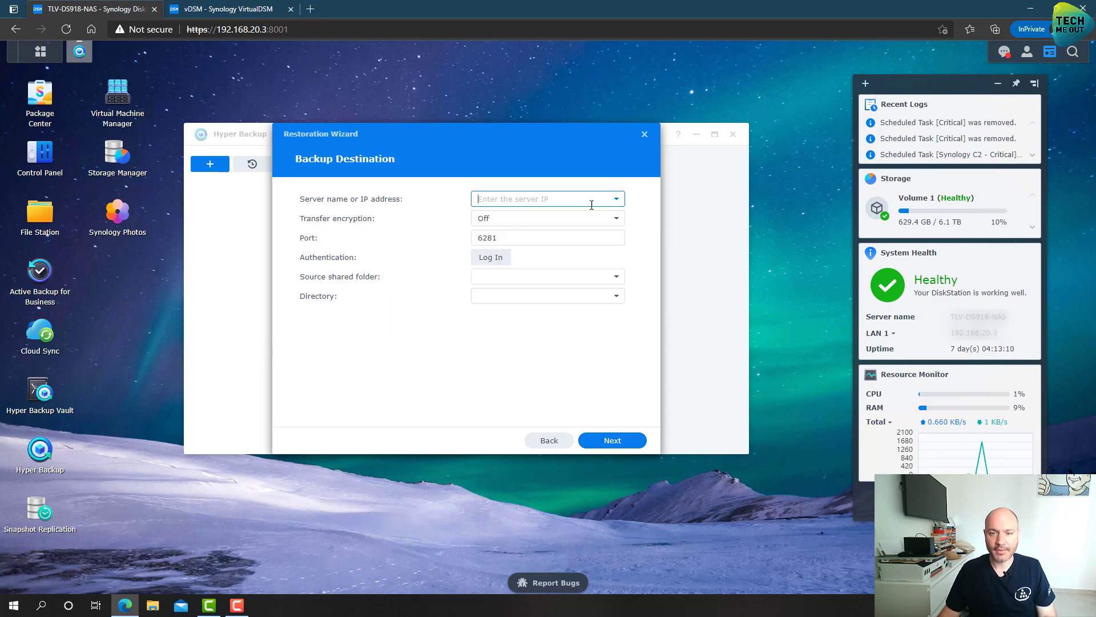
left_click(617, 200)
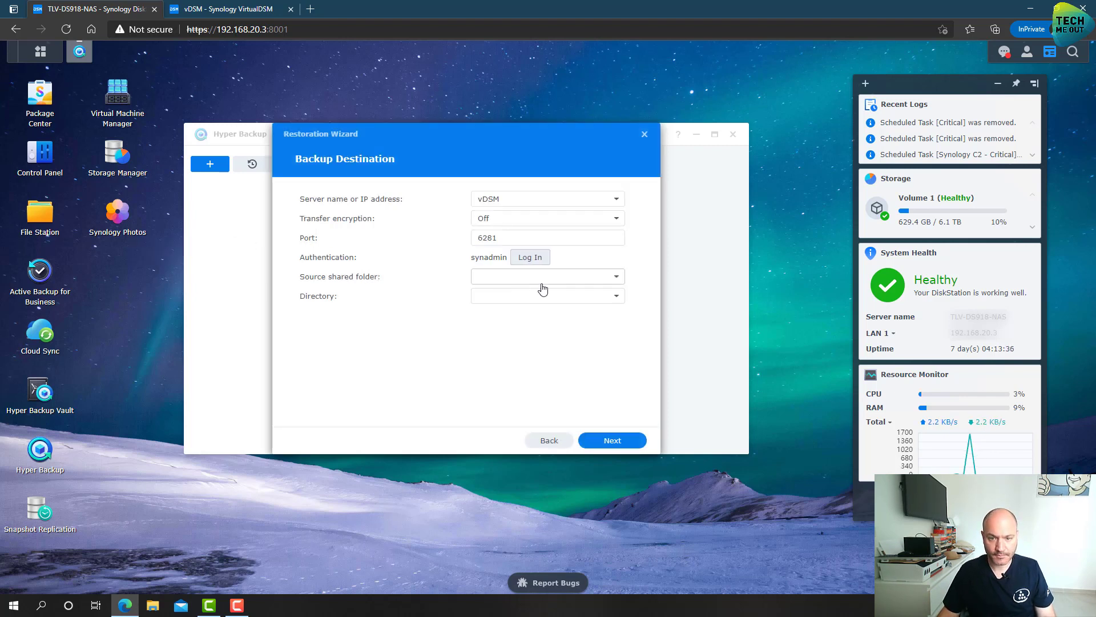
left_click(616, 278)
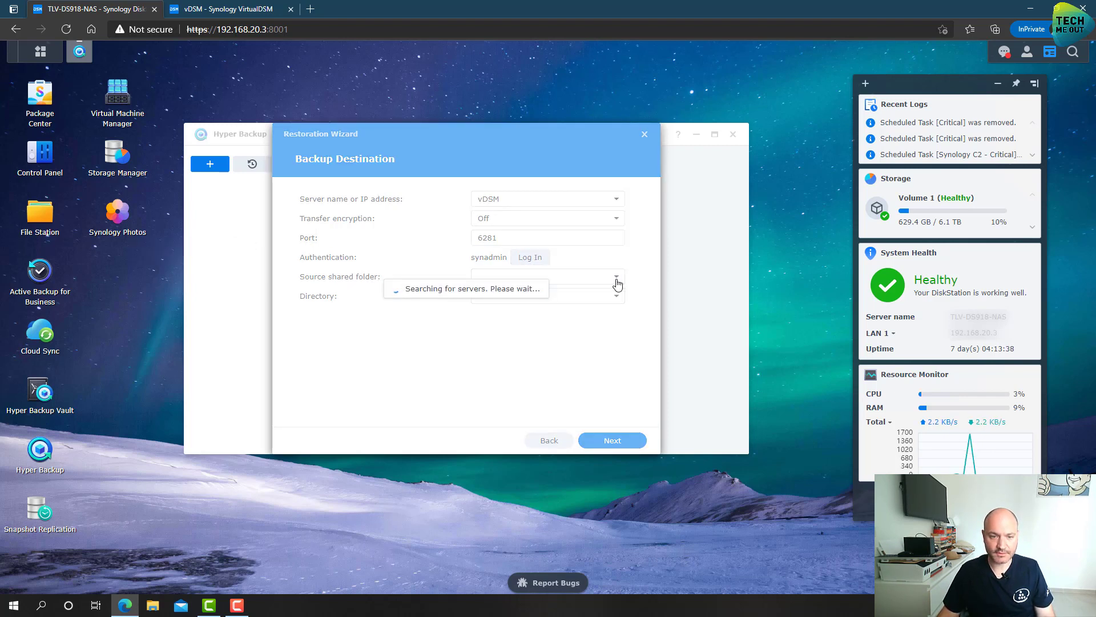
left_click(617, 282)
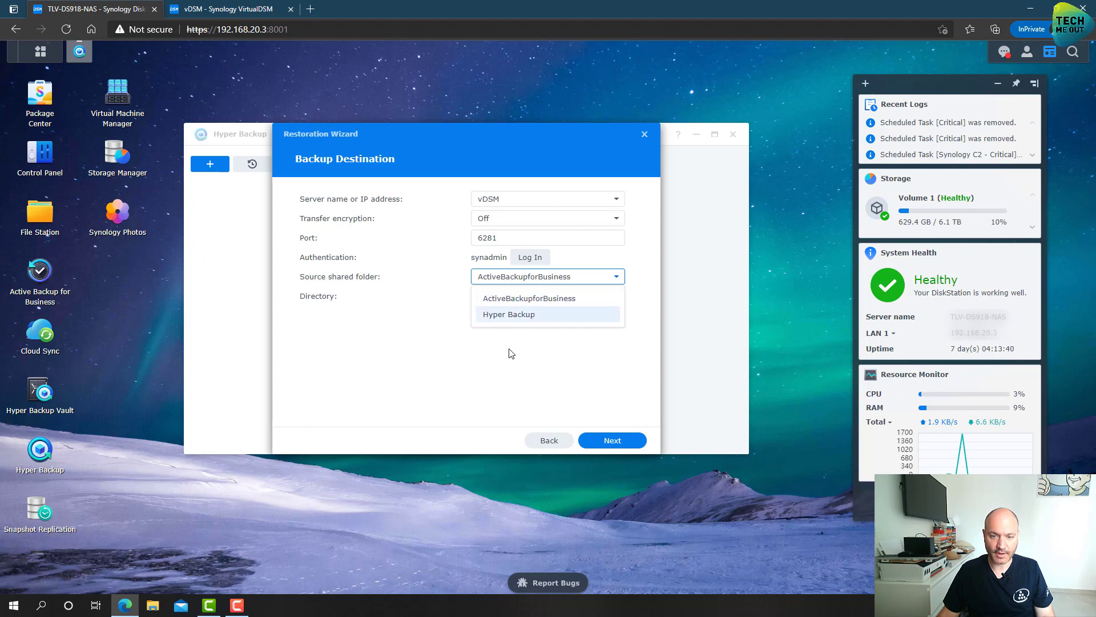
left_click(537, 314)
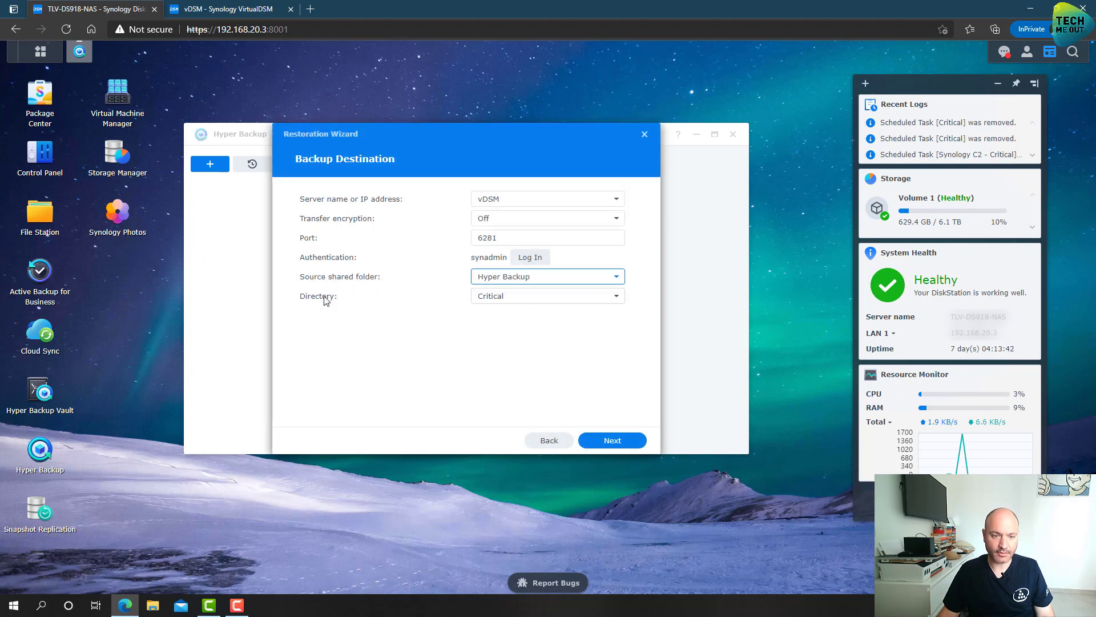
left_click(609, 442)
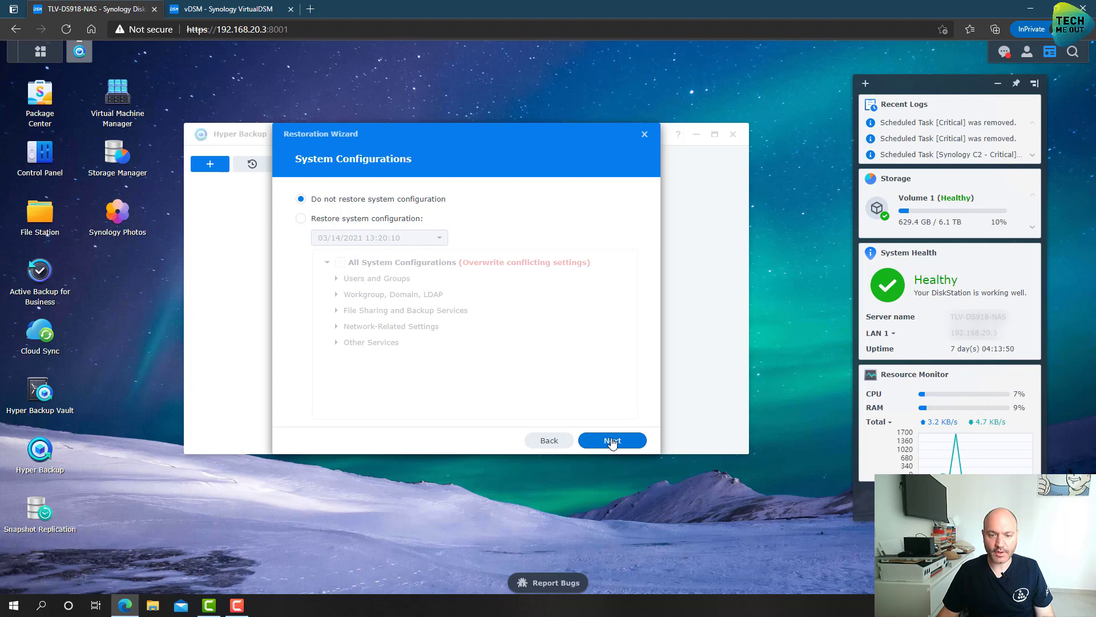
Restore the Critical Data shared folder from the 03/14/2021 13:20 version without restoring system configuration, and finish the restoration
left_click(613, 441)
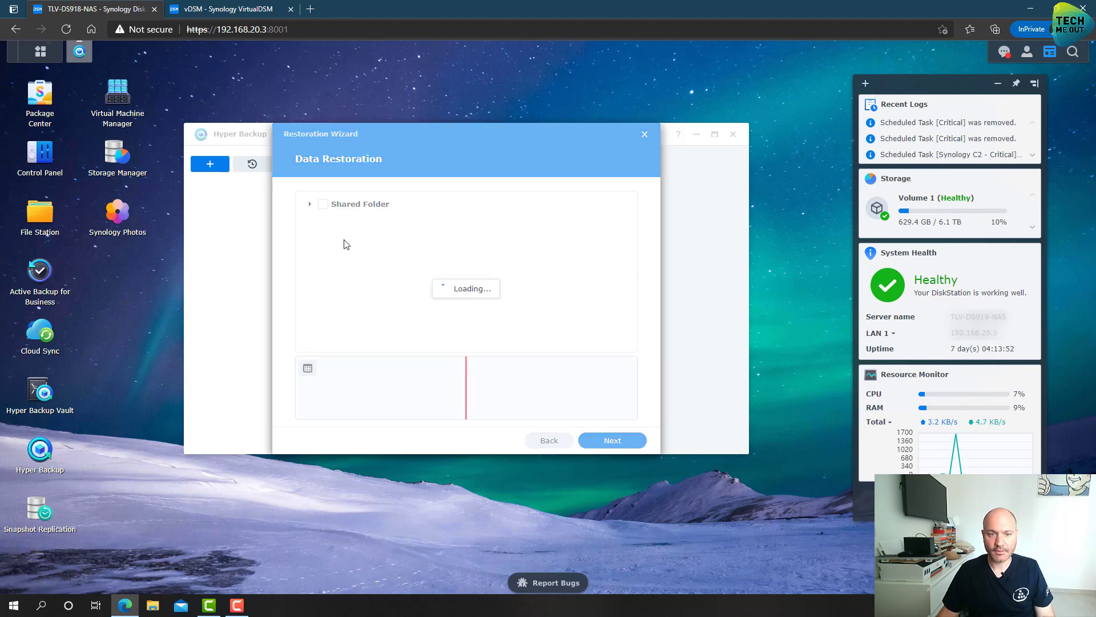
left_click(333, 221)
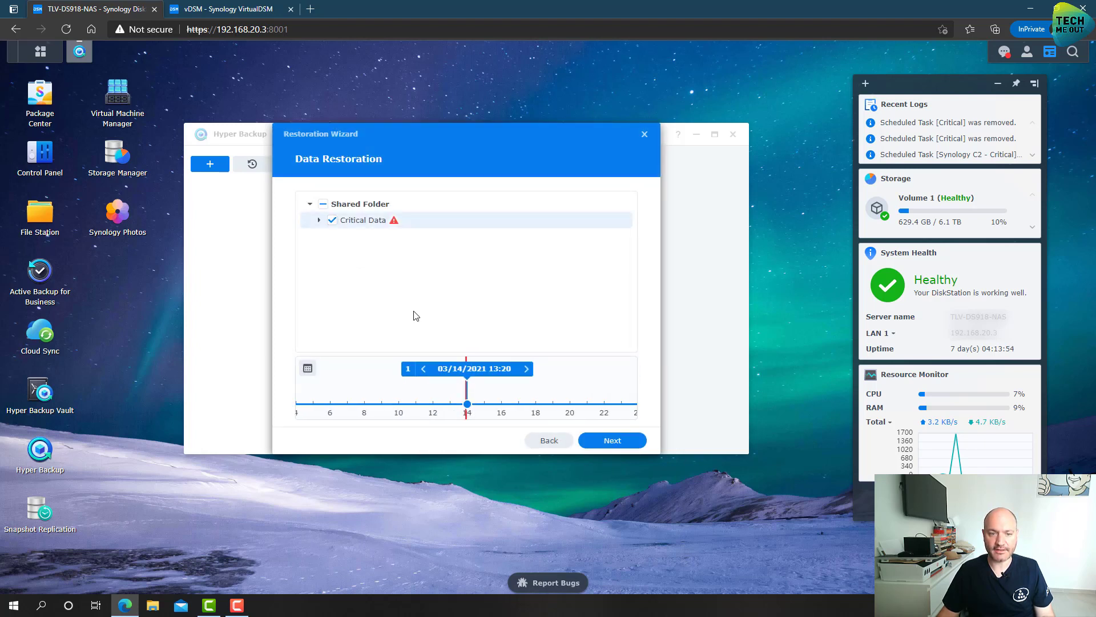
left_click(630, 444)
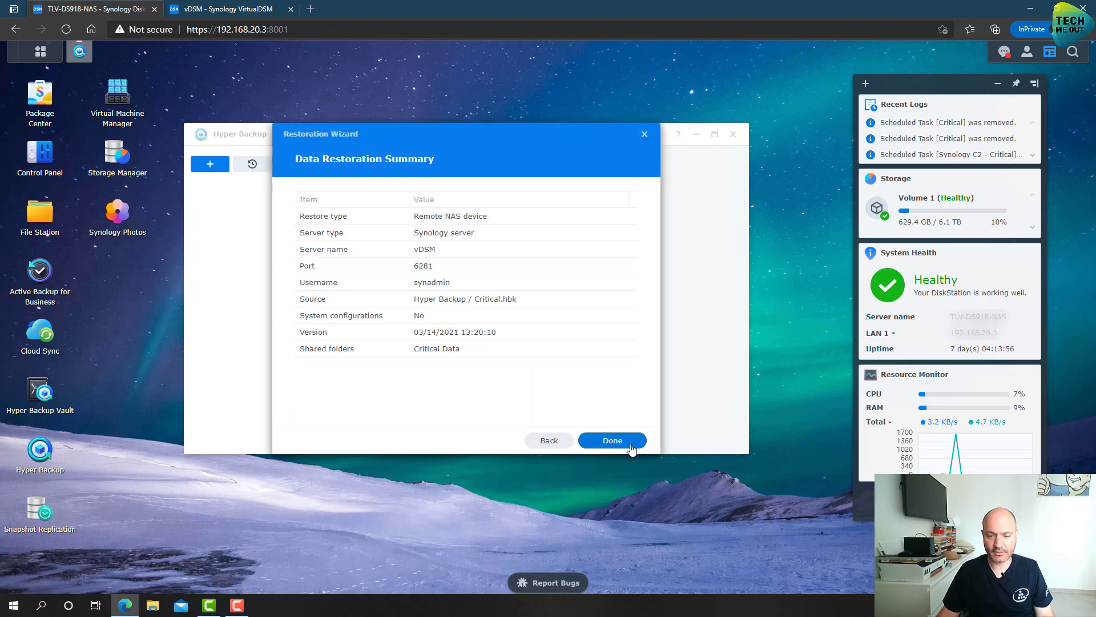
left_click(625, 444)
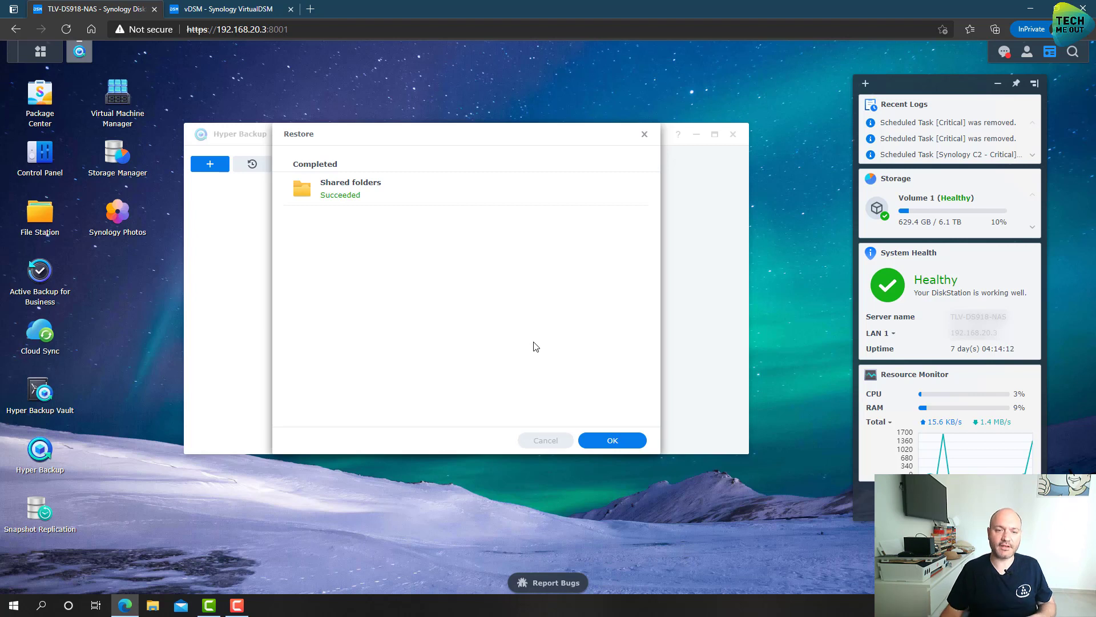
left_click(613, 440)
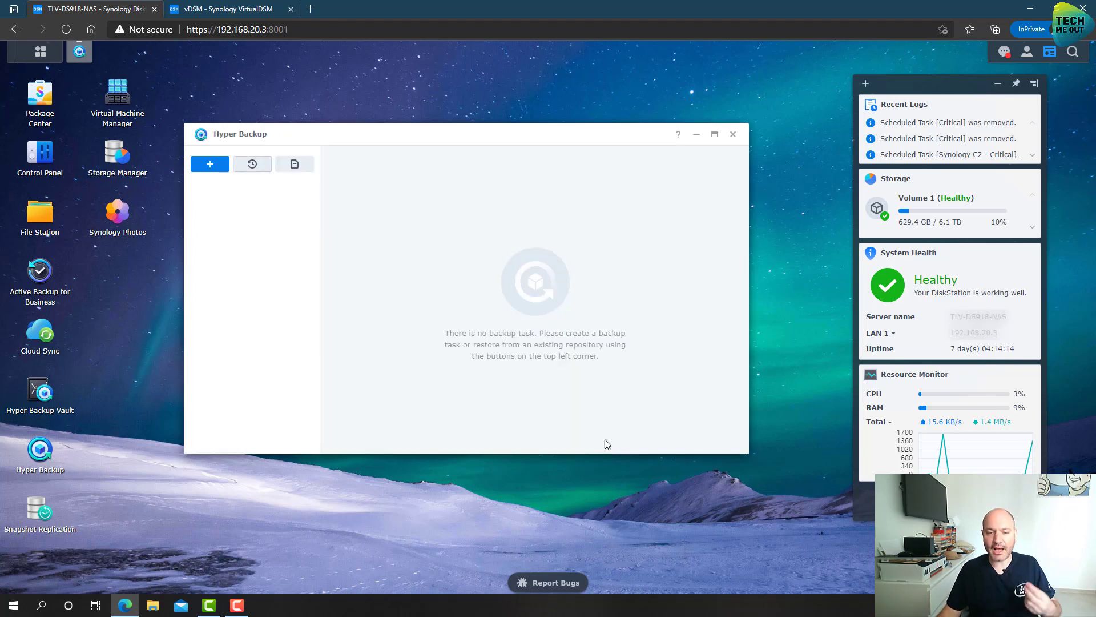
Check the contents of the Critical Data folder in File Station and return to Hyper Backup
left_click(40, 216)
left_click(205, 173)
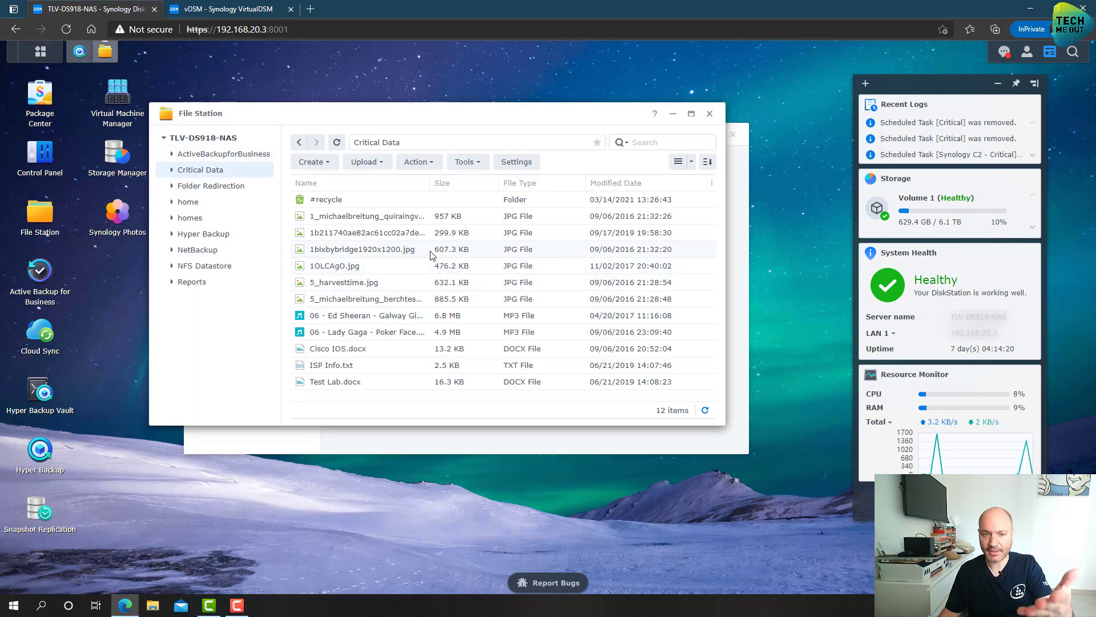
left_click(297, 444)
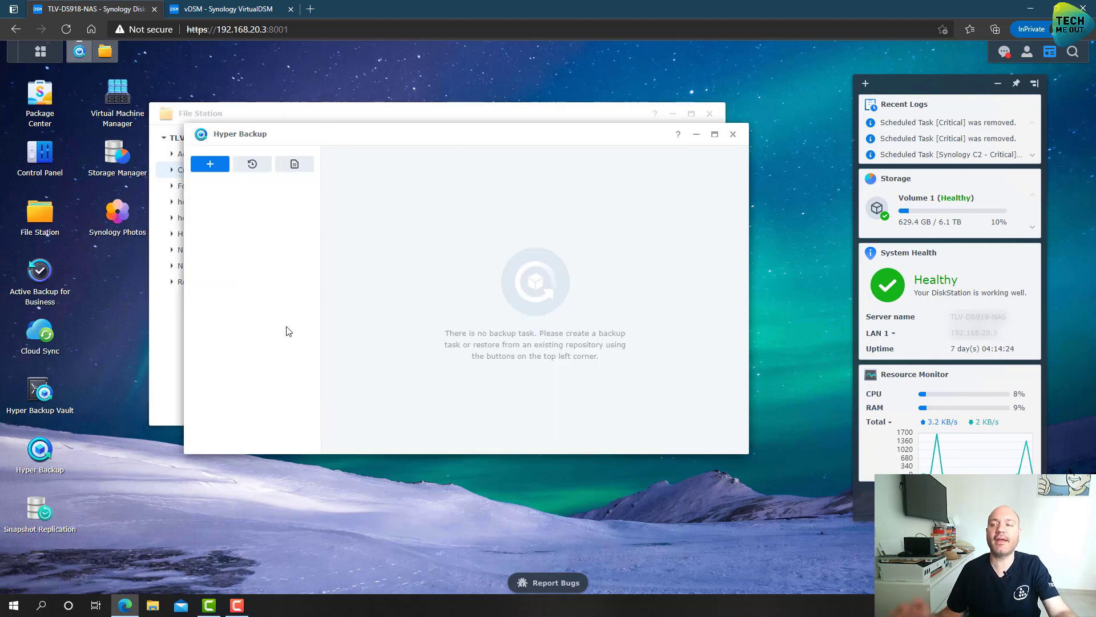